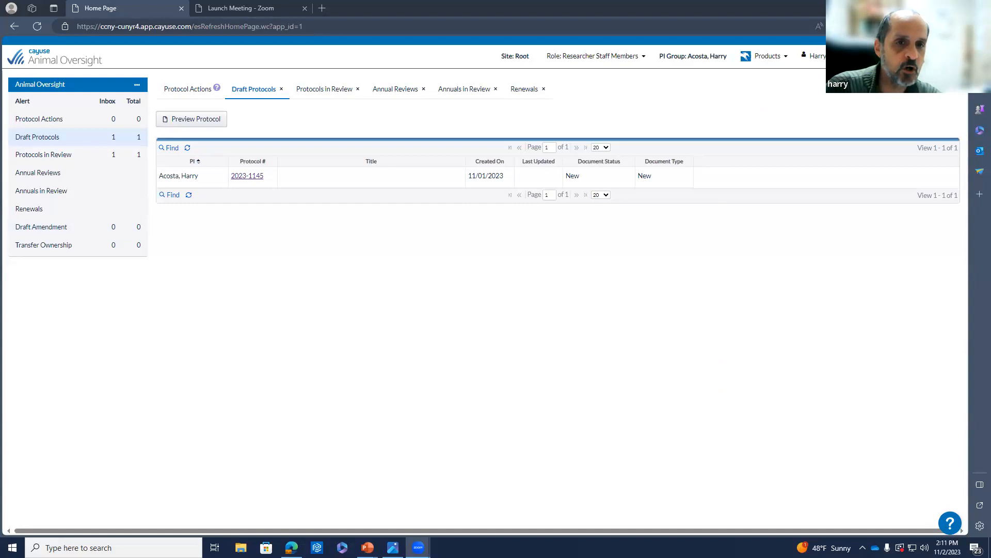
Step: Look through the product choices and the Protocols in Review, Annual Reviews and Draft Protocols lists
{"action": "left_click", "coordinate": [781, 57]}
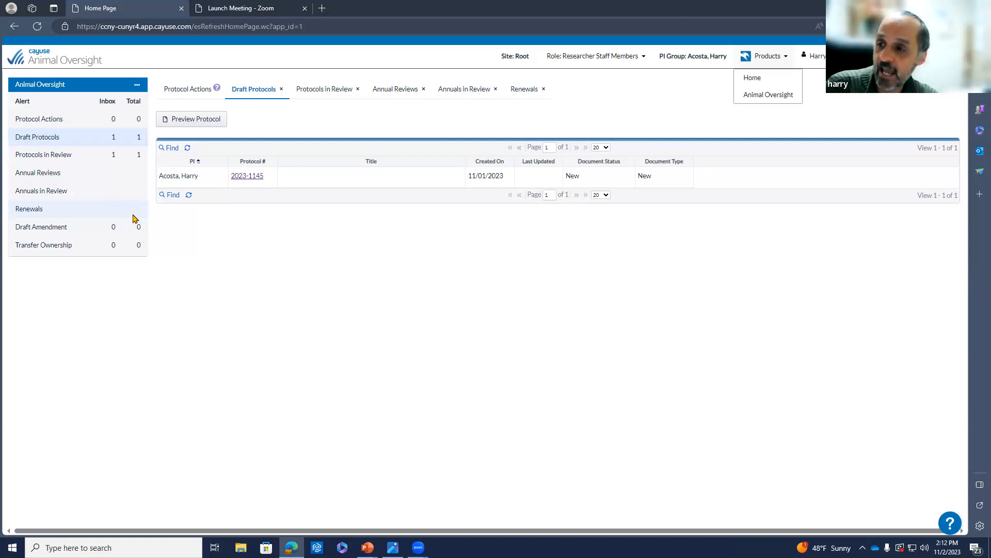
{"action": "left_click", "coordinate": [62, 160]}
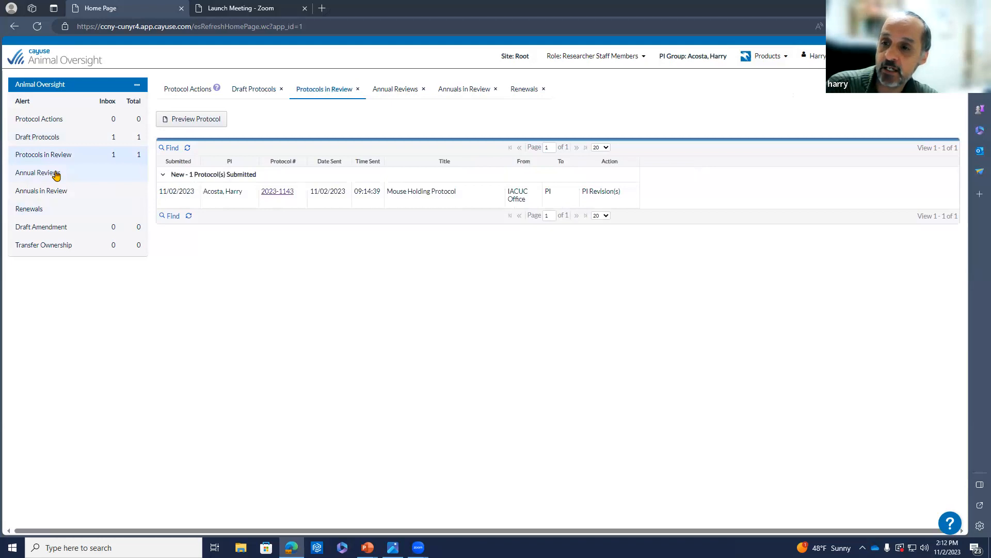
{"action": "left_click", "coordinate": [56, 174]}
{"action": "left_click", "coordinate": [253, 91]}
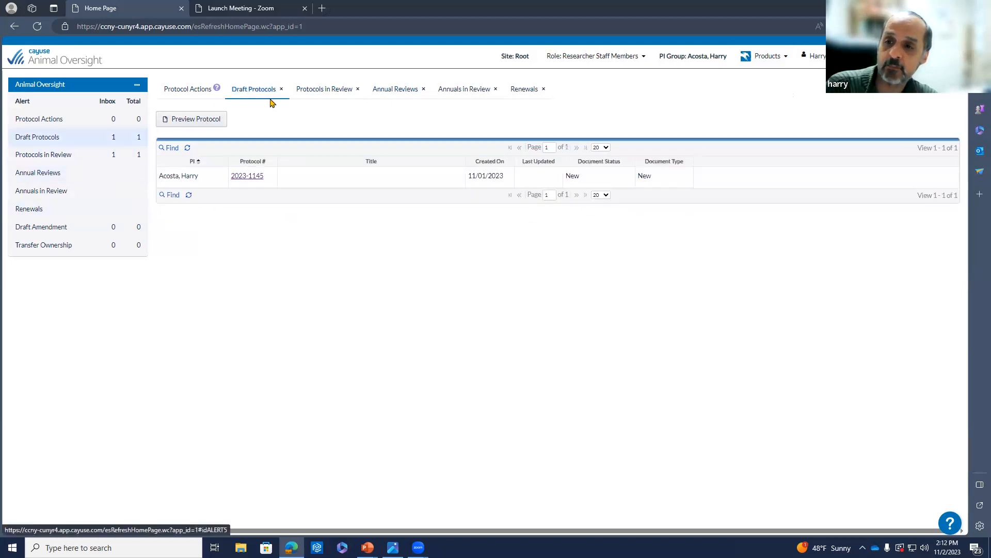
{"action": "left_click", "coordinate": [317, 92]}
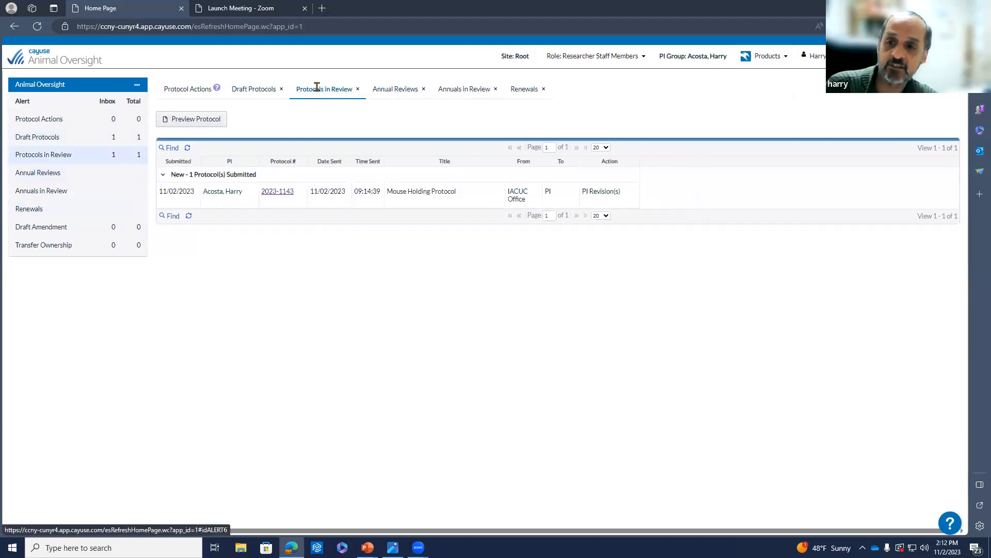
{"action": "left_click", "coordinate": [392, 91]}
{"action": "left_click", "coordinate": [262, 92]}
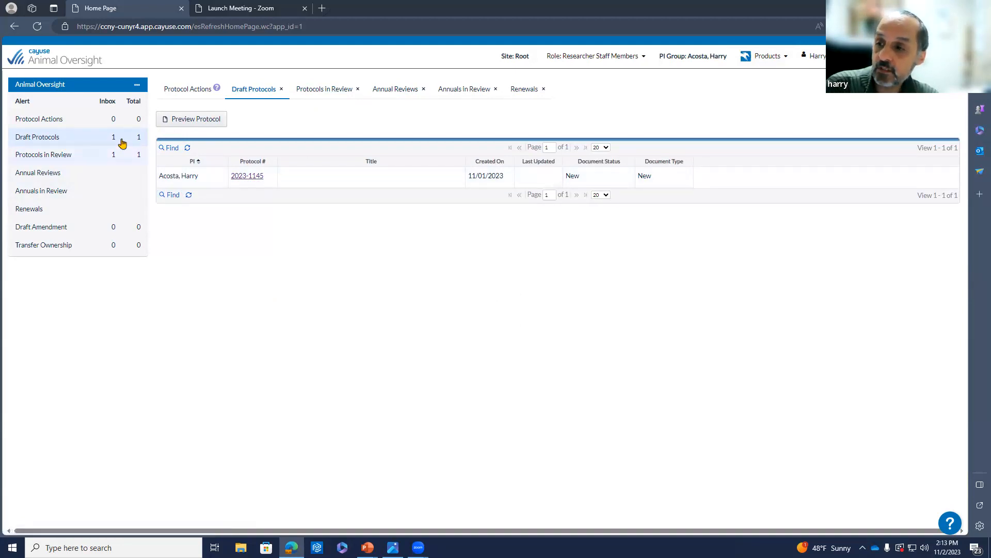
{"action": "left_click", "coordinate": [66, 156]}
{"action": "left_click", "coordinate": [72, 141]}
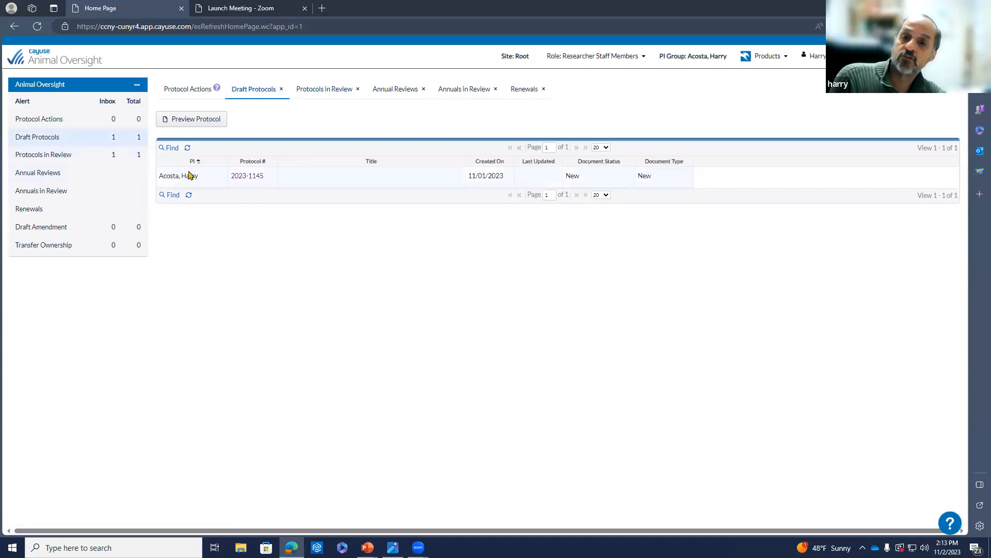
Step: Examine the available Animal Oversight actions, reports and searches, the Protocol Actions help and the selectable roles
{"action": "left_click", "coordinate": [136, 86]}
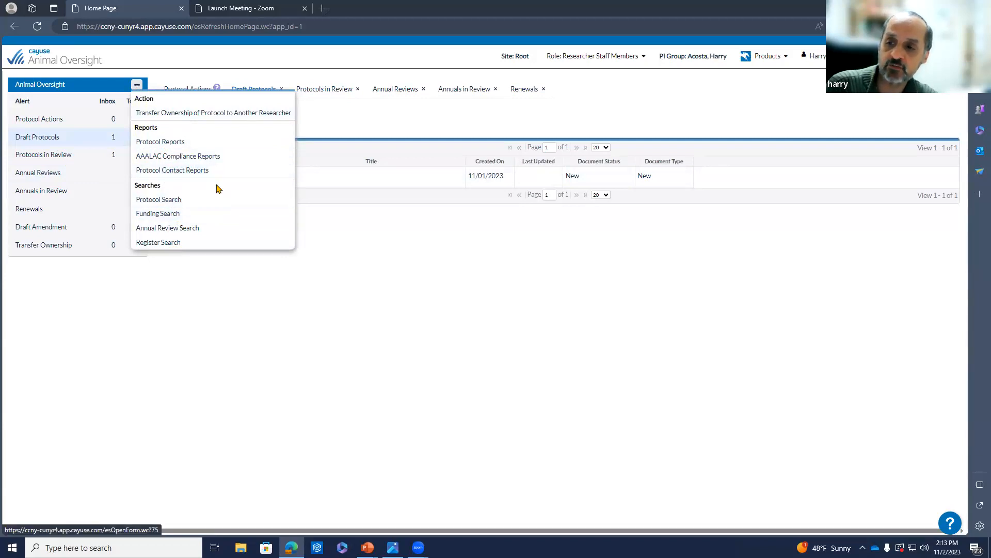
{"action": "left_click", "coordinate": [137, 87]}
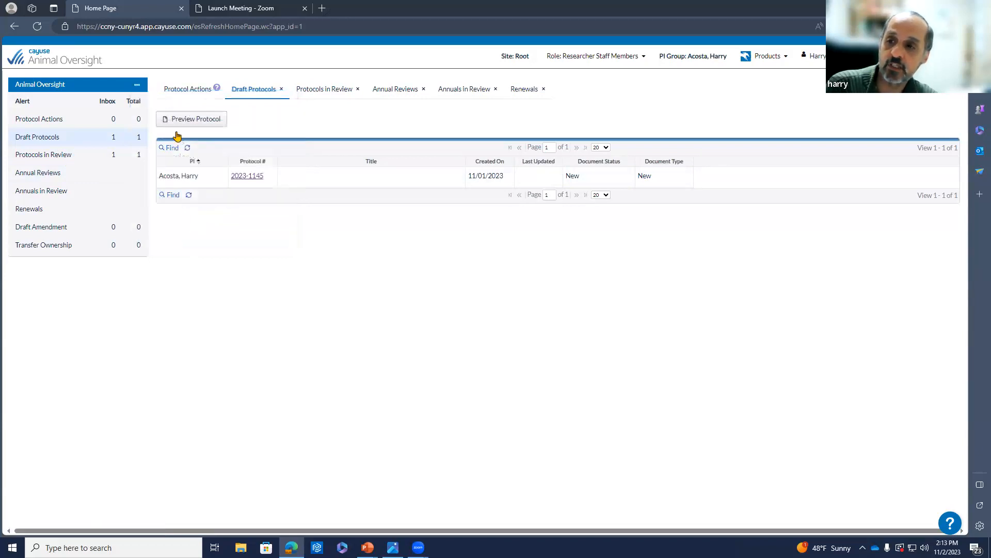
{"action": "left_click", "coordinate": [217, 88]}
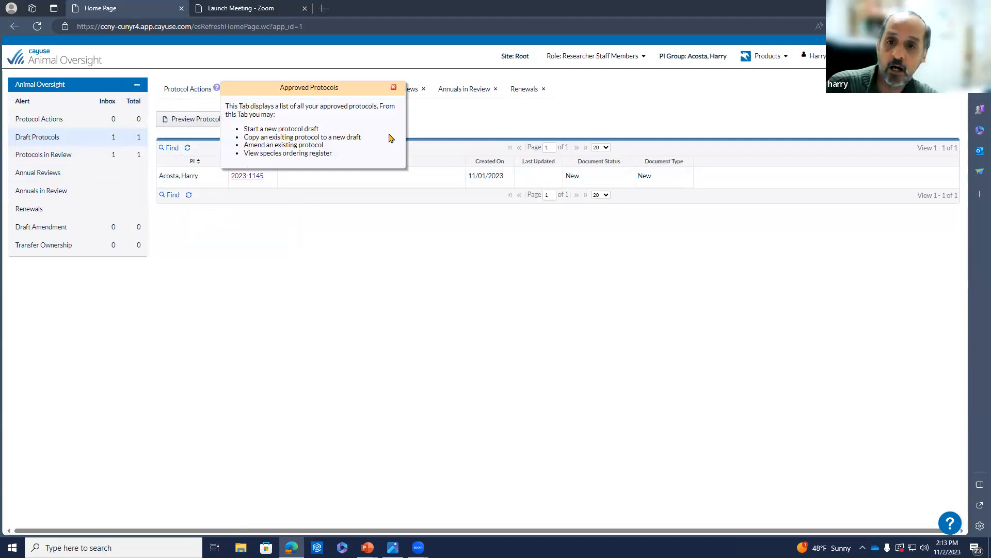
{"action": "left_click", "coordinate": [394, 89]}
{"action": "left_click", "coordinate": [644, 60]}
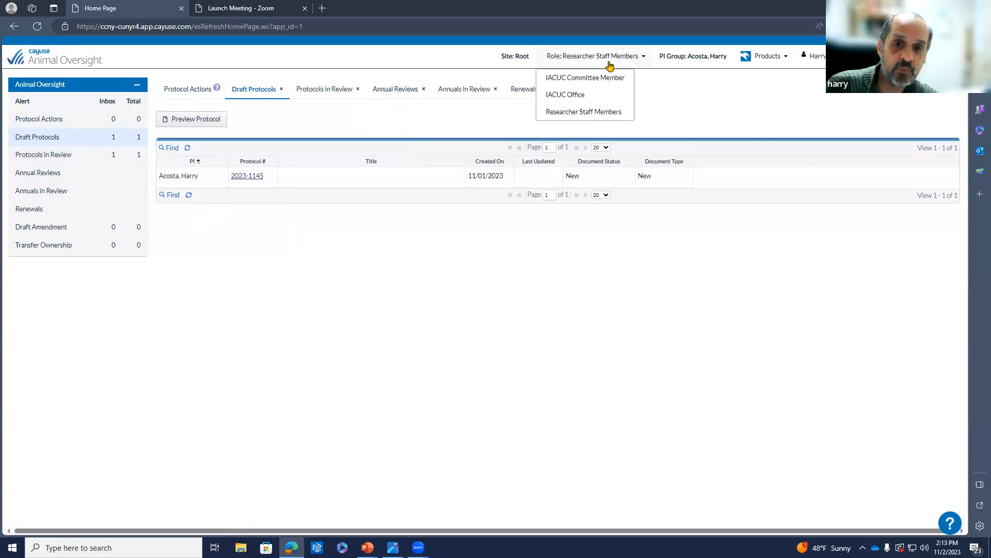
{"action": "left_click", "coordinate": [686, 114]}
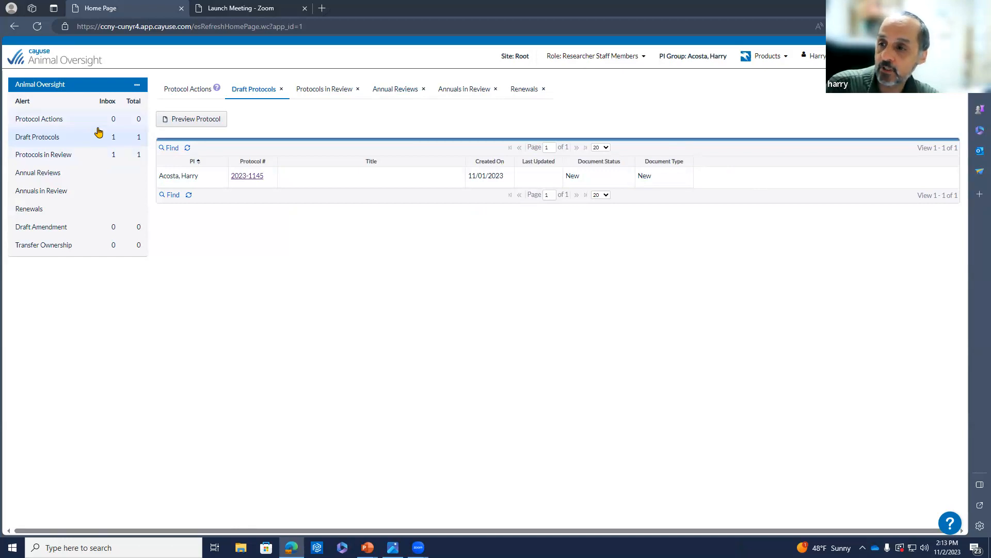
Step: In draft protocol 2023-1145, select federal, internal, private and other funding, and answer Yes to tissues or cell lines from an outside source
{"action": "left_click", "coordinate": [240, 178]}
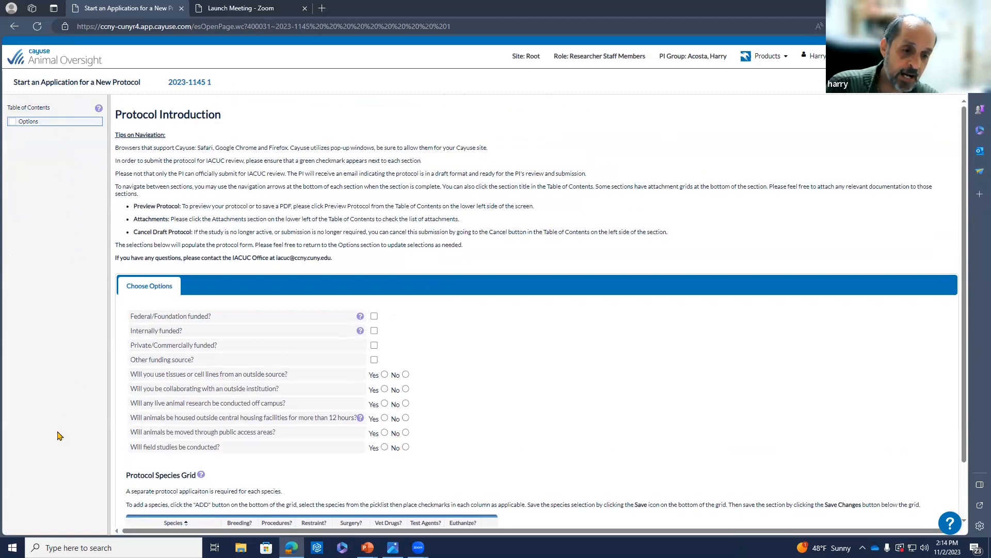
{"action": "scroll", "coordinate": [423, 253], "scroll_direction": "down", "scroll_amount": 2}
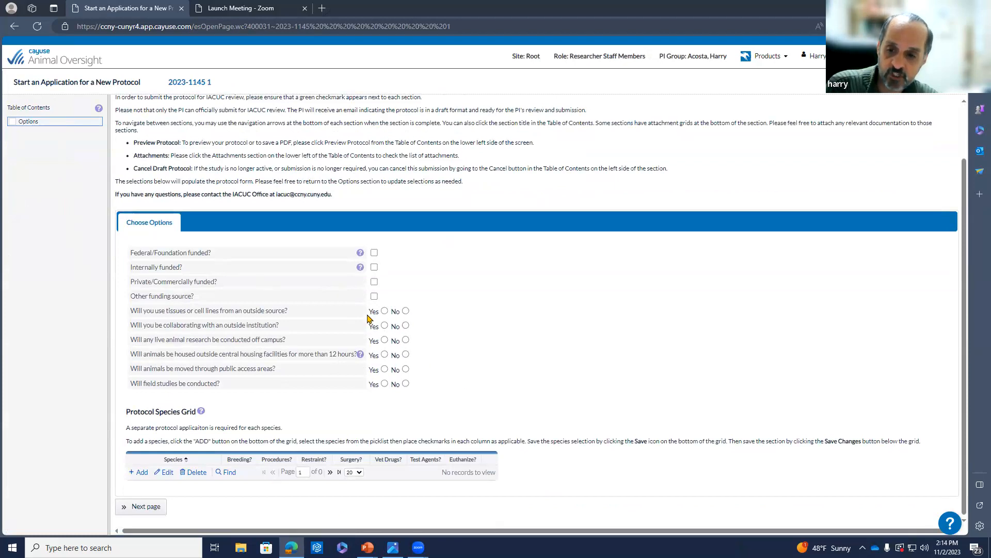
{"action": "left_click", "coordinate": [382, 312]}
{"action": "left_click", "coordinate": [373, 253]}
{"action": "left_click", "coordinate": [374, 267]}
{"action": "left_click", "coordinate": [374, 281]}
{"action": "left_click", "coordinate": [373, 296]}
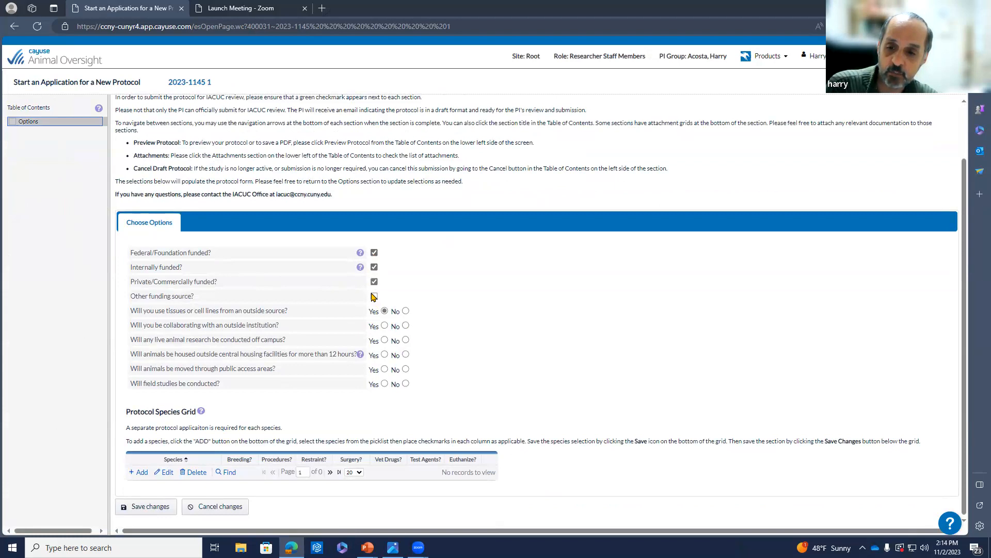
Step: Answer Yes to outside collaboration, off-campus research, outside housing, movement through public areas and field studies
{"action": "left_click", "coordinate": [384, 340]}
{"action": "left_click", "coordinate": [385, 354]}
{"action": "left_click", "coordinate": [384, 368]}
{"action": "left_click", "coordinate": [385, 383]}
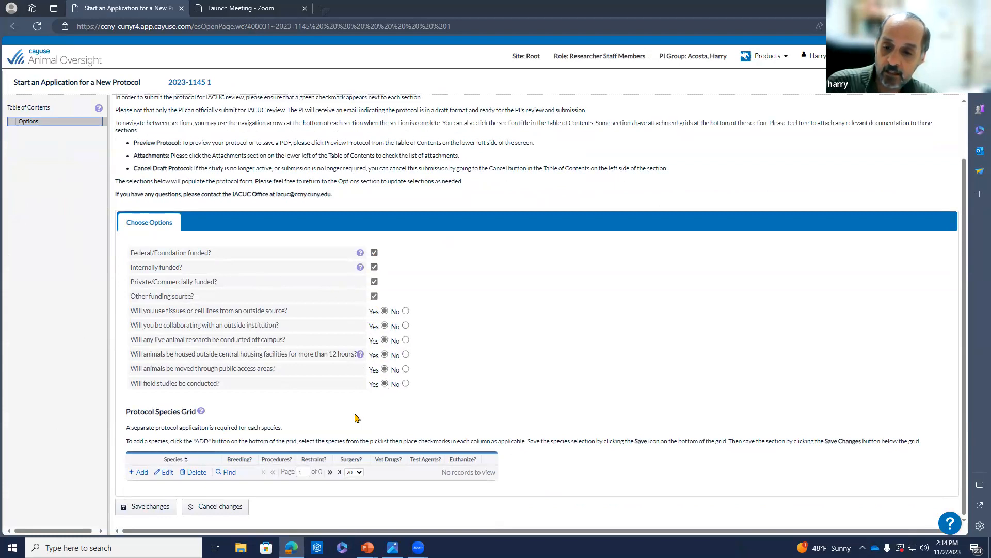
Step: Add Mouse (Mus musculus) to the species grid with Breeding, Procedures and Euthanize selected, and save the protocol options
{"action": "left_click", "coordinate": [139, 472]}
{"action": "left_click", "coordinate": [214, 477]}
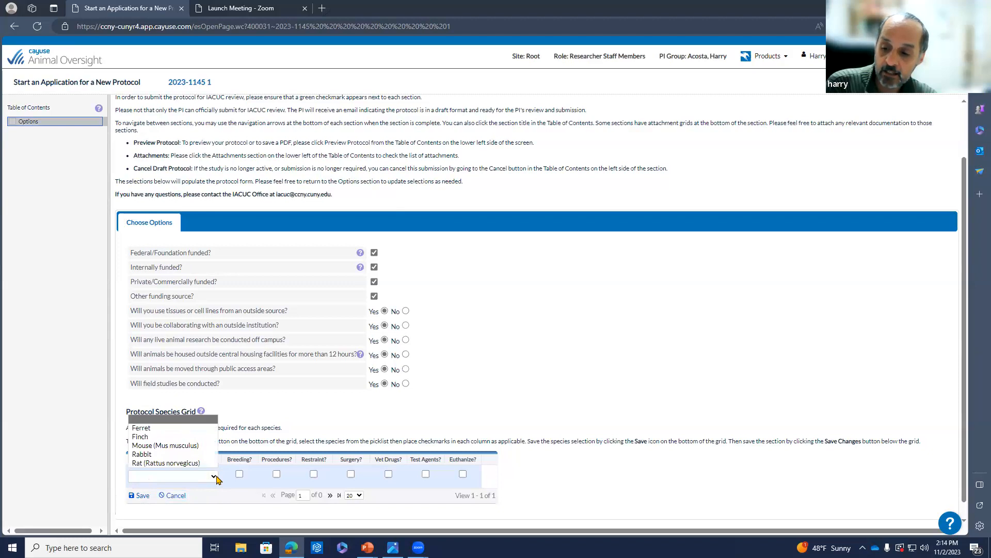
{"action": "left_click", "coordinate": [161, 446]}
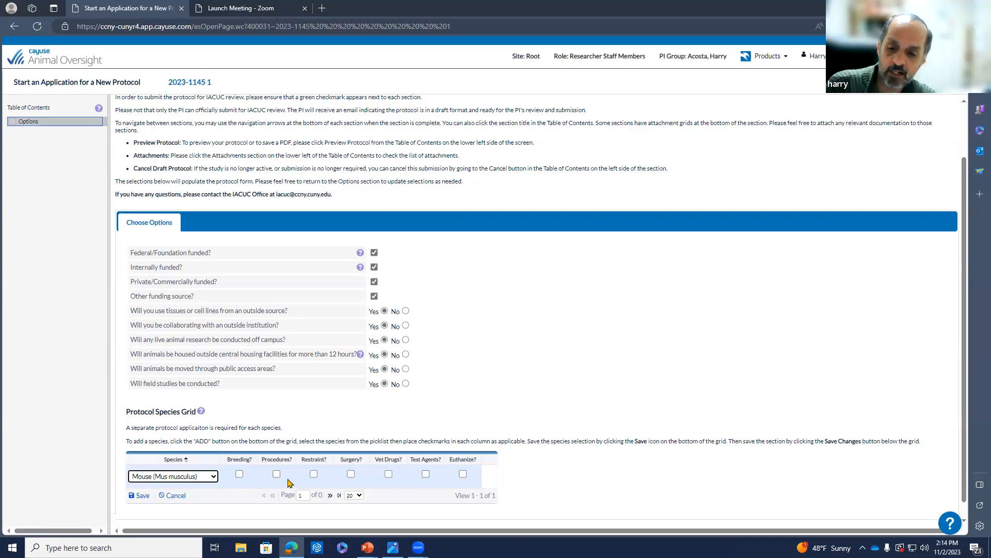
{"action": "left_click", "coordinate": [239, 474]}
{"action": "left_click", "coordinate": [277, 474]}
{"action": "left_click", "coordinate": [463, 474]}
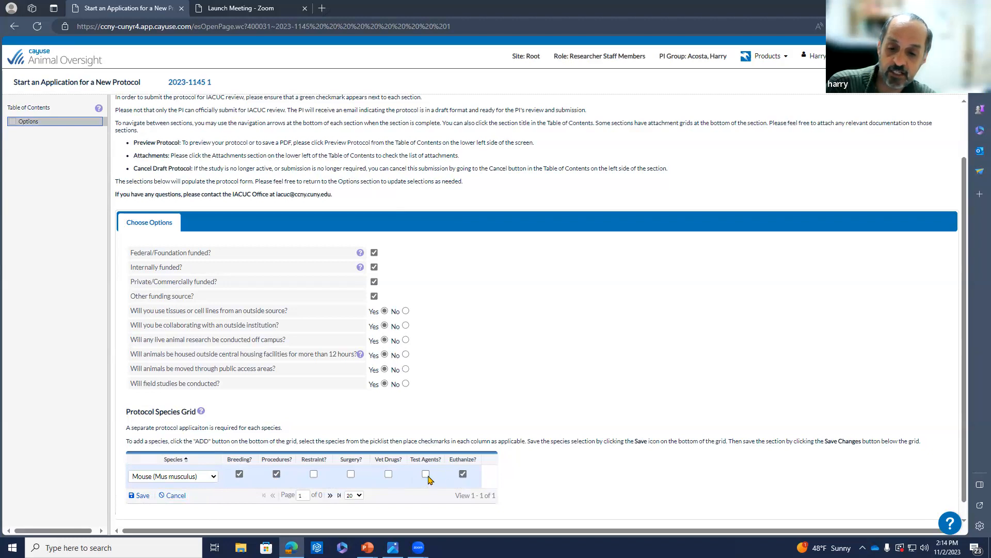
{"action": "left_click", "coordinate": [143, 495]}
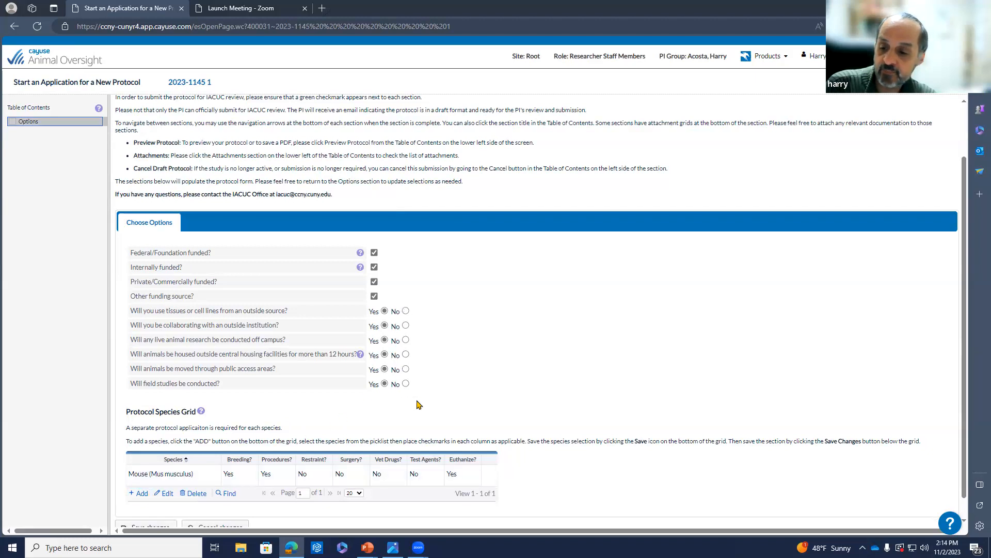
{"action": "scroll", "coordinate": [417, 403], "scroll_direction": "down", "scroll_amount": 1}
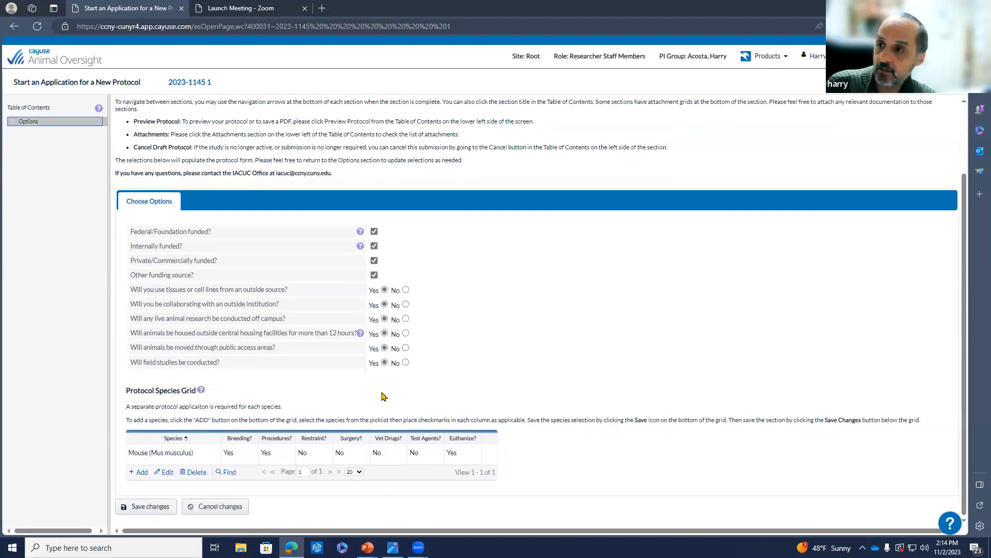
{"action": "left_click", "coordinate": [154, 509]}
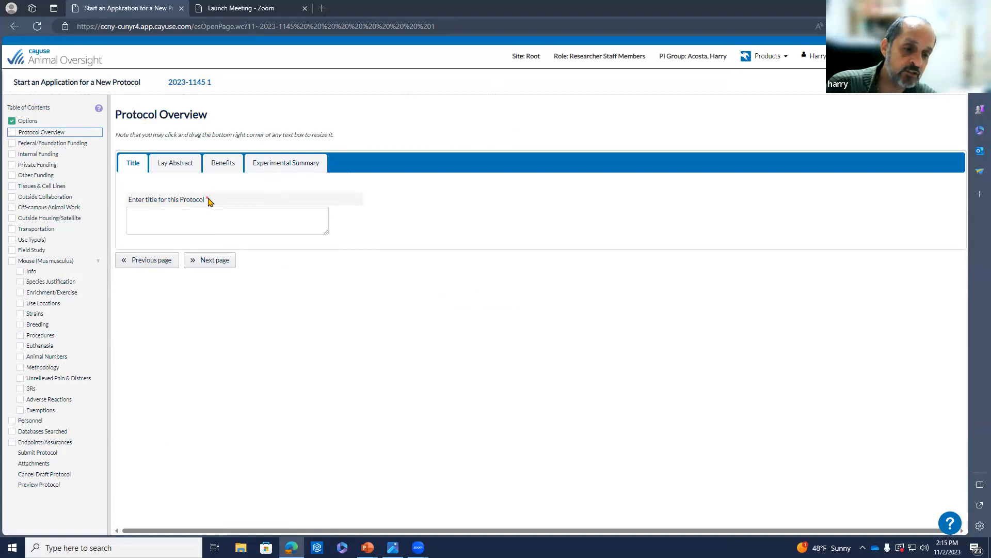
Step: Enter "holding" as the protocol title, try to save it, and check the other Protocol Overview sections for required fields
{"action": "left_click", "coordinate": [215, 229]}
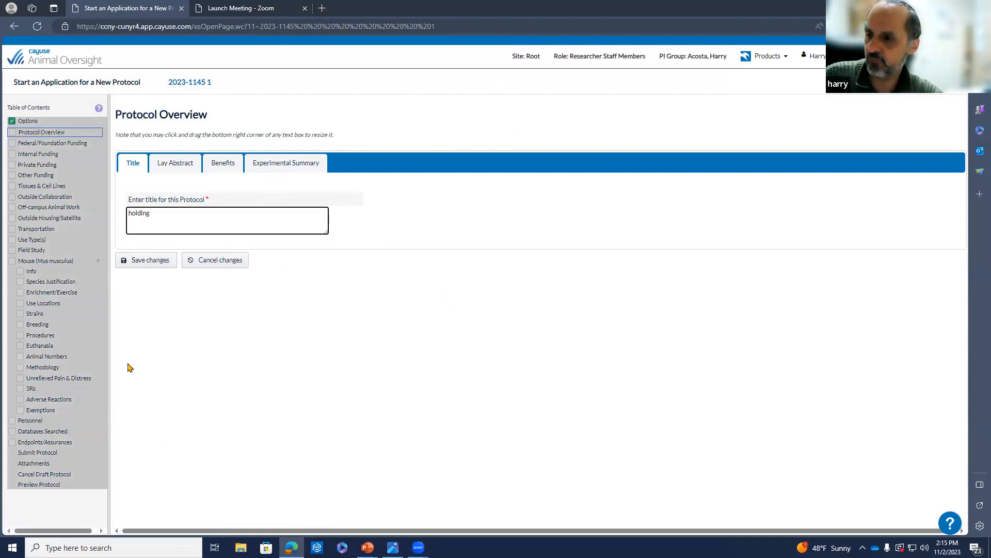
{"action": "left_click", "coordinate": [159, 260]}
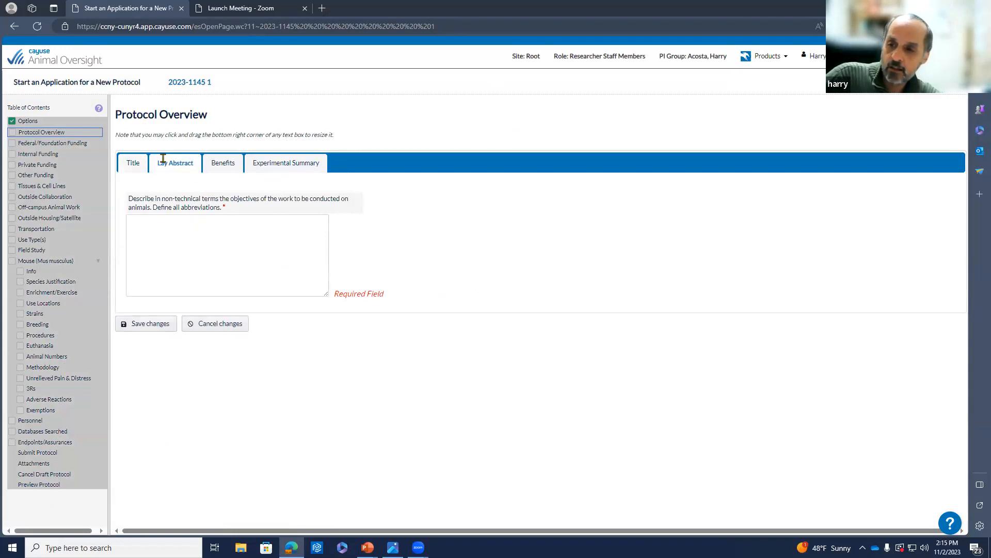
{"action": "left_click", "coordinate": [218, 168]}
{"action": "left_click", "coordinate": [284, 166]}
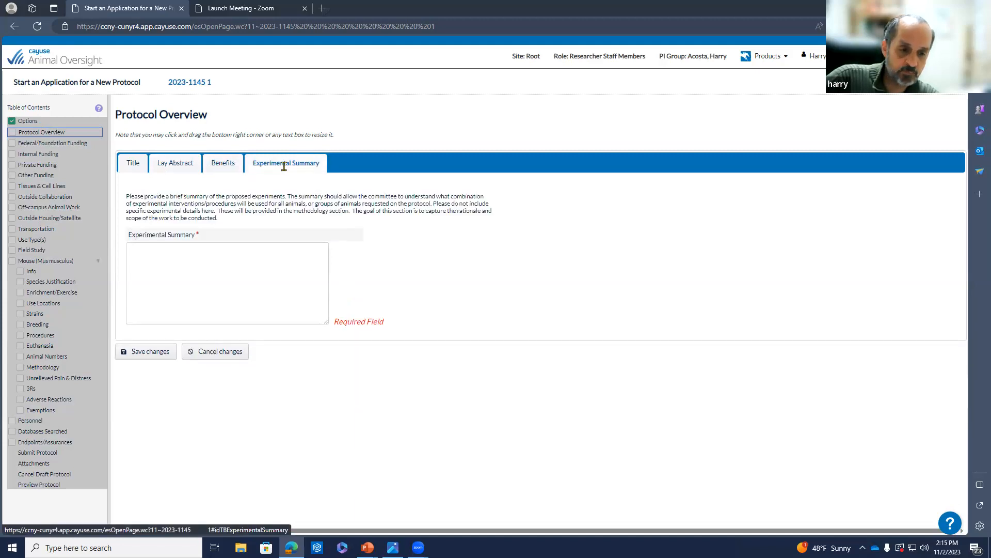
{"action": "left_click", "coordinate": [194, 166]}
{"action": "left_click", "coordinate": [222, 164]}
{"action": "left_click", "coordinate": [281, 166]}
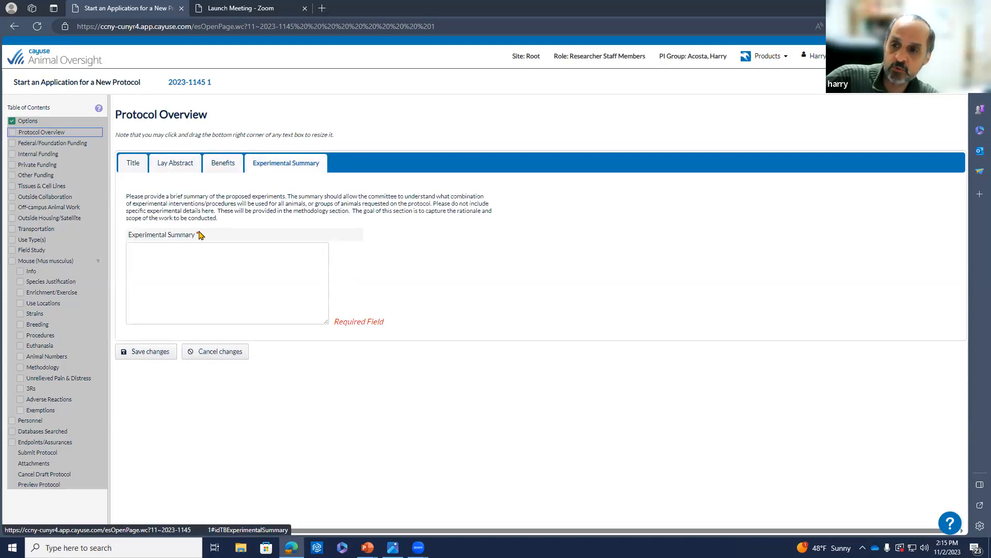
Step: Enter "na" as the Experimental Summary and try to save the Protocol Overview
{"action": "left_click", "coordinate": [192, 262]}
{"action": "type", "text": "na"}
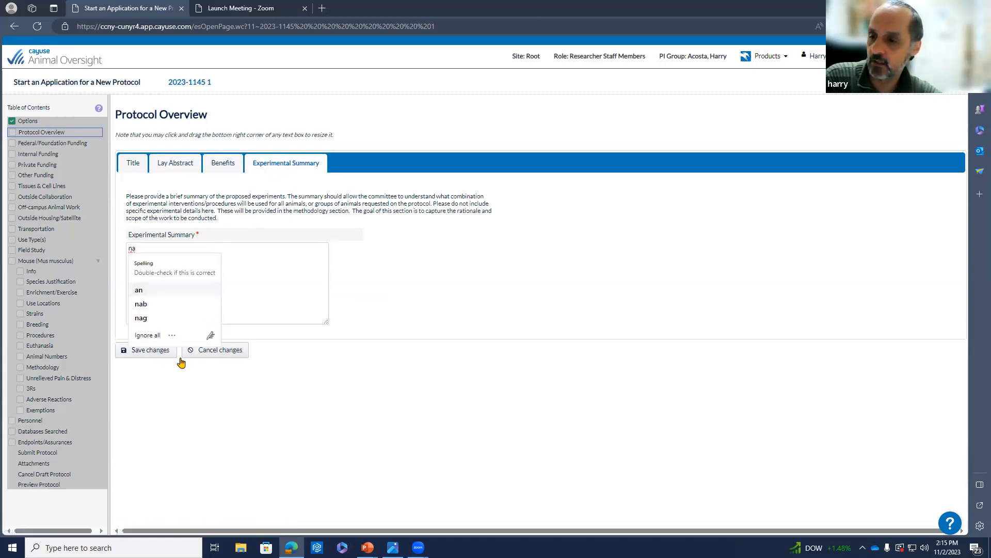
{"action": "left_click", "coordinate": [160, 355]}
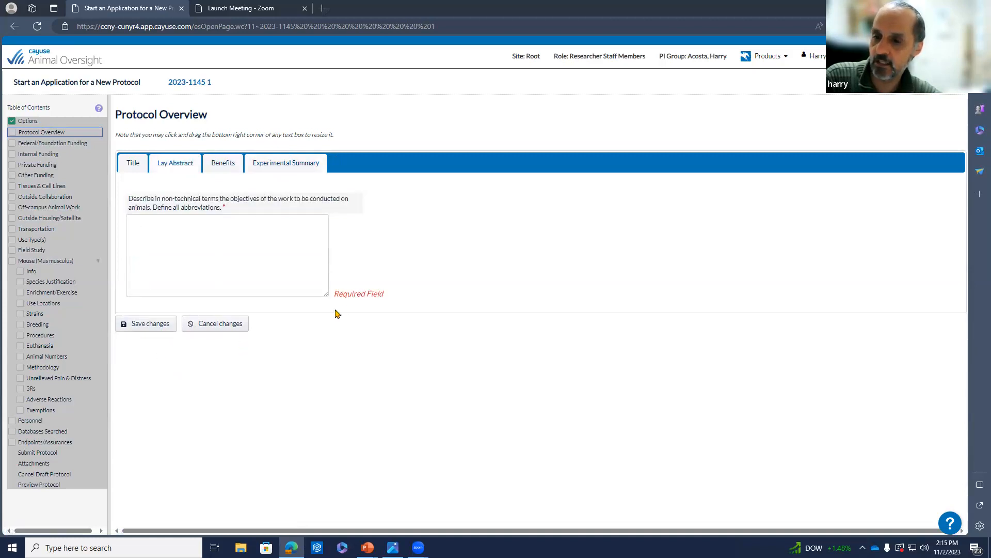
Step: Enter "na" as the Benefits explanation and try to save the Protocol Overview
{"action": "left_click", "coordinate": [284, 165]}
{"action": "left_click", "coordinate": [228, 164]}
{"action": "left_click", "coordinate": [195, 227]}
{"action": "type", "text": "na"}
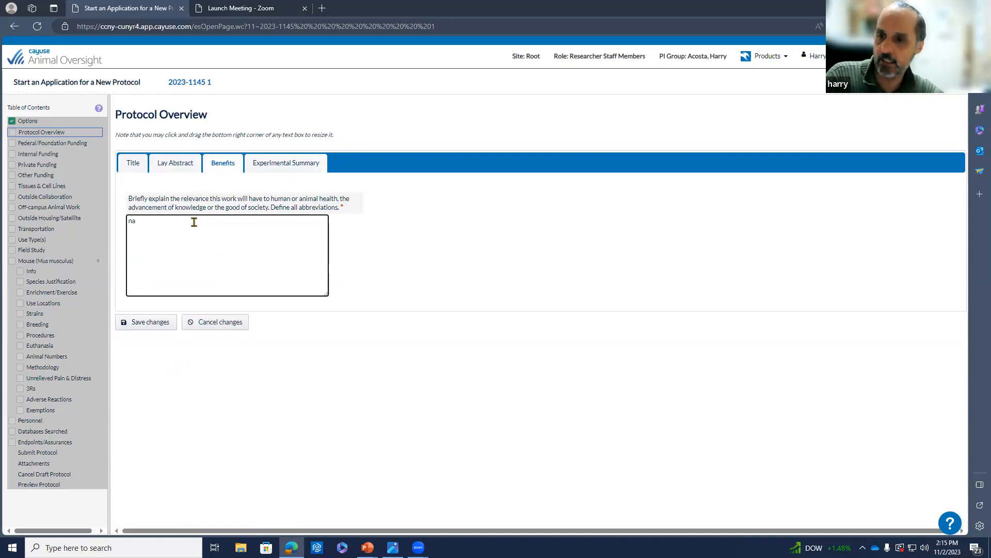
{"action": "left_click", "coordinate": [152, 324]}
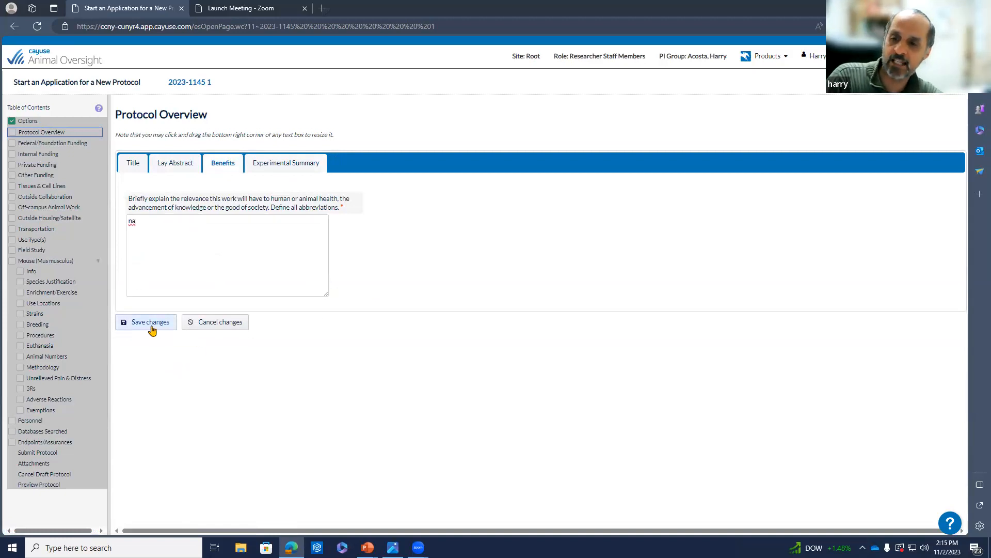
Step: Recheck the Protocol Overview sections, retry saving, and discard the unsaved entries
{"action": "left_click", "coordinate": [144, 165]}
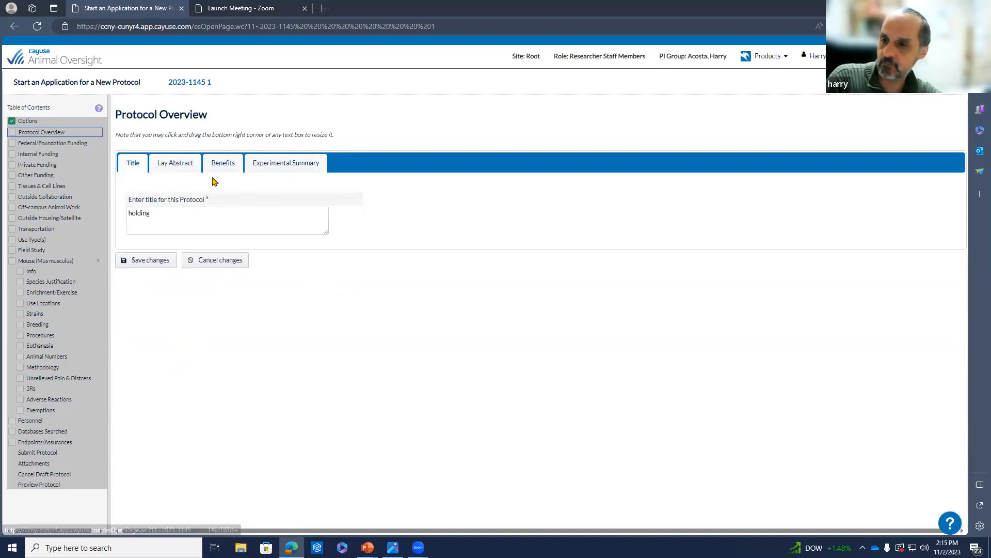
{"action": "left_click", "coordinate": [180, 164]}
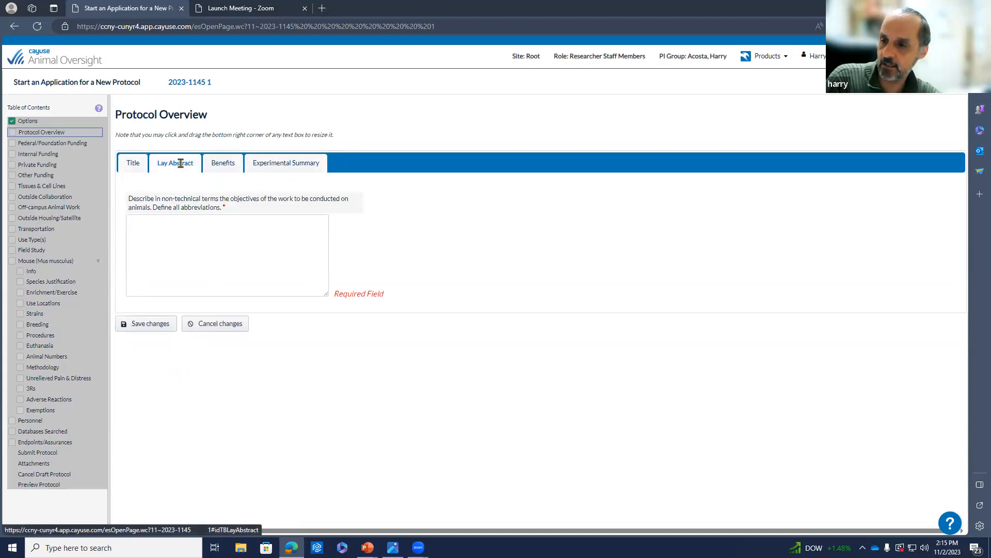
{"action": "left_click", "coordinate": [238, 168]}
{"action": "left_click", "coordinate": [285, 167]}
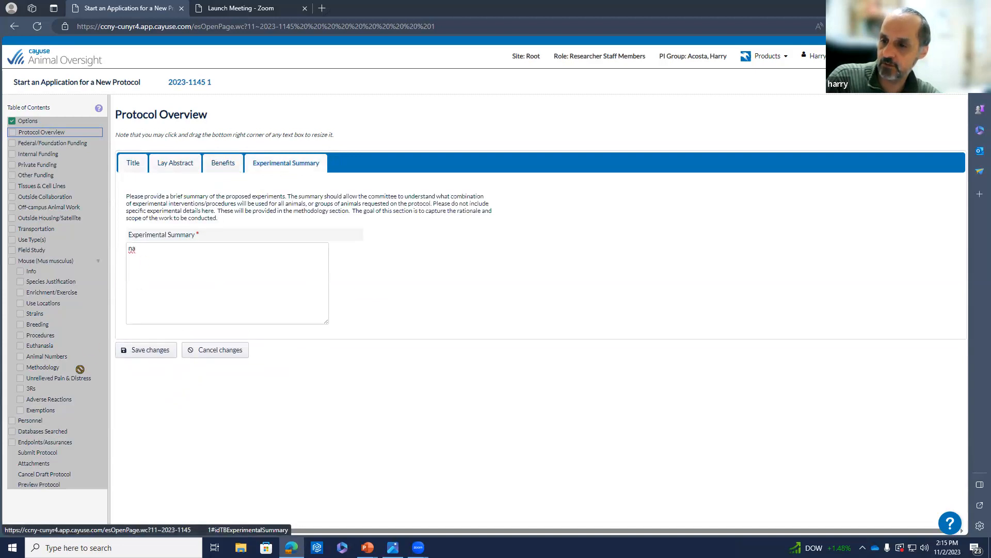
{"action": "left_click", "coordinate": [150, 352]}
{"action": "left_click", "coordinate": [236, 327]}
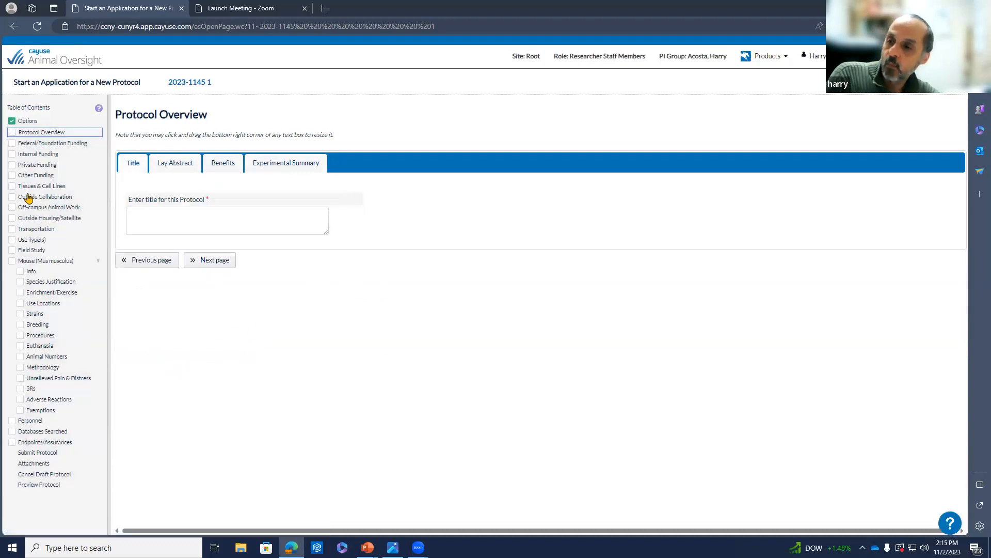
Step: Add the Ccny-startup Fund as a Federal/Foundation funding source and save it
{"action": "left_click", "coordinate": [40, 147]}
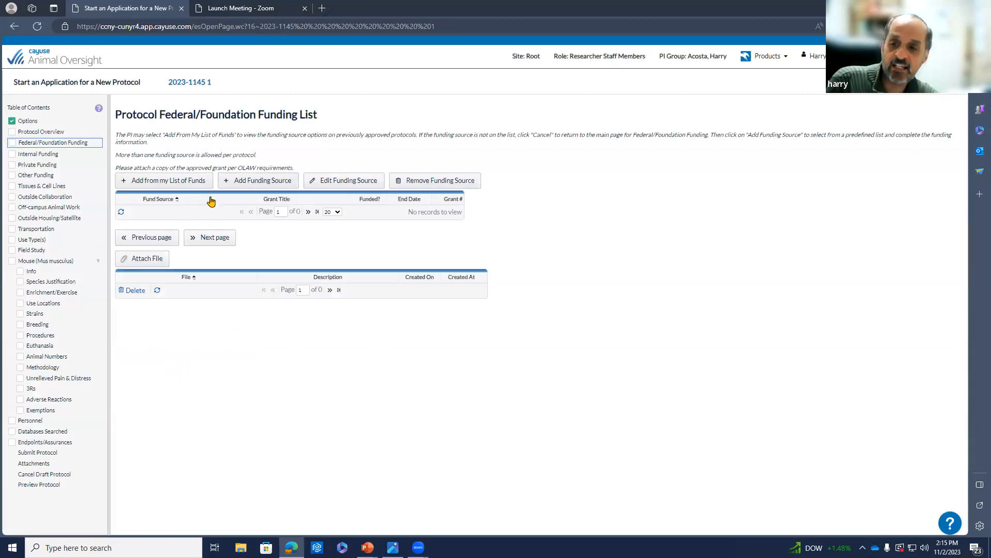
{"action": "left_click", "coordinate": [247, 186]}
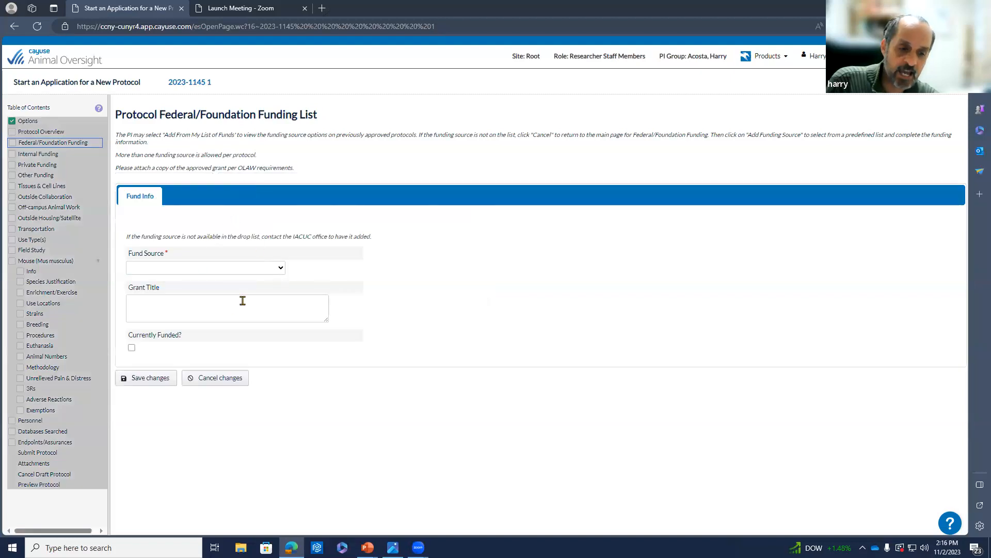
{"action": "left_click", "coordinate": [285, 268]}
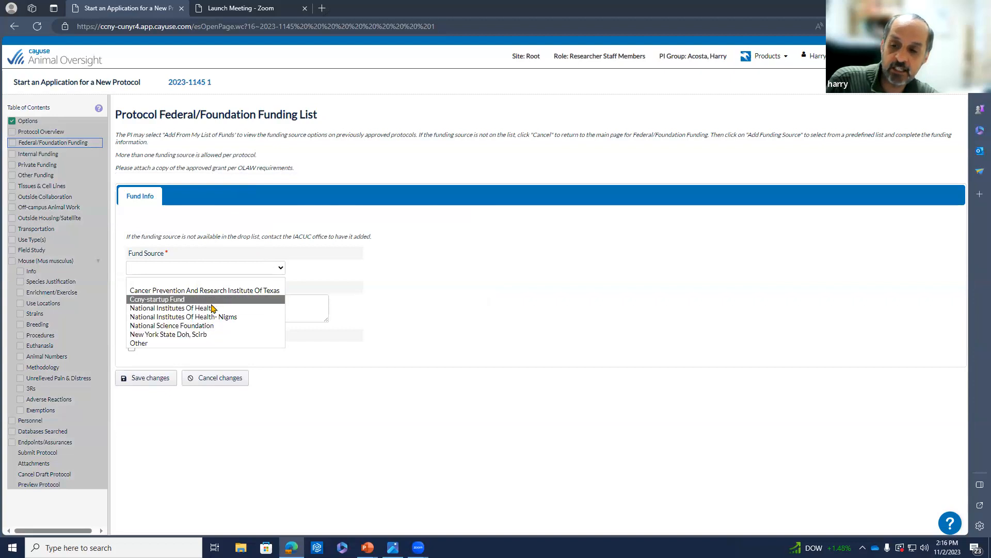
{"action": "left_click", "coordinate": [149, 343]}
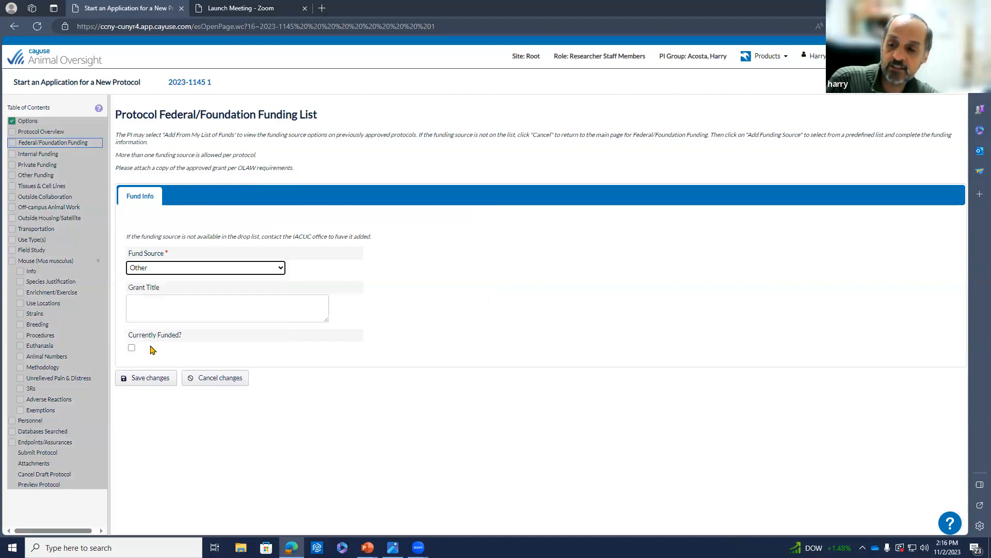
{"action": "left_click", "coordinate": [180, 306]}
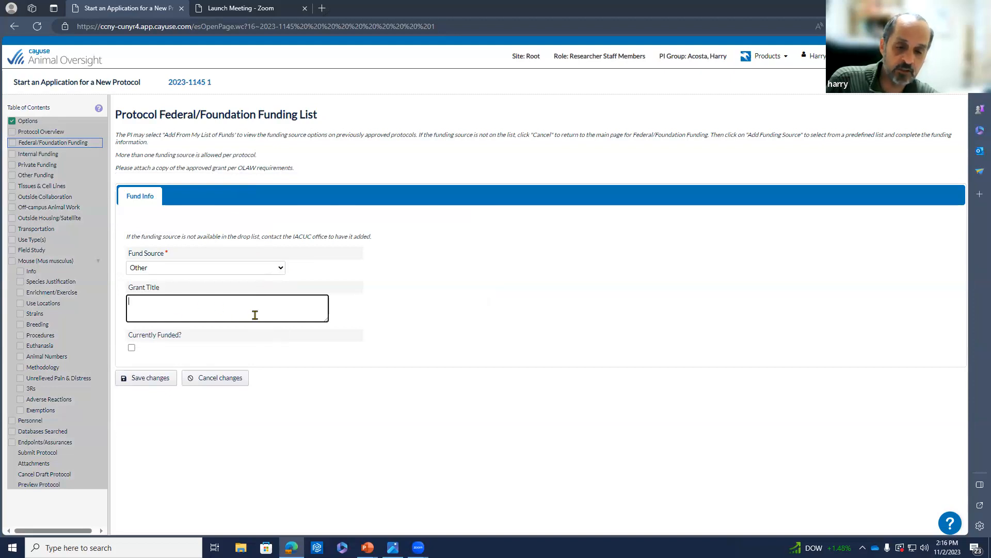
{"action": "left_click", "coordinate": [280, 269]}
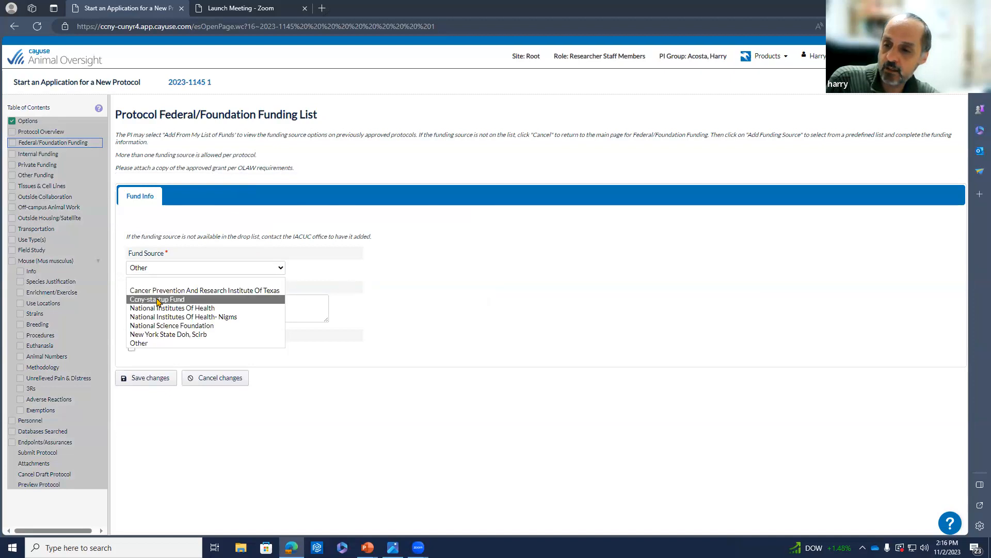
{"action": "left_click", "coordinate": [201, 344]}
{"action": "left_click", "coordinate": [281, 269]}
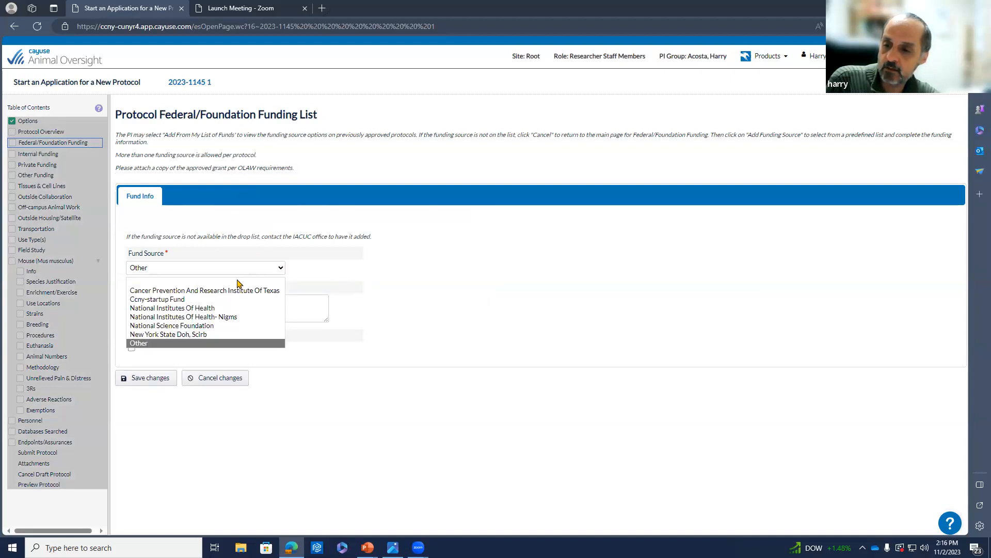
{"action": "left_click", "coordinate": [193, 301]}
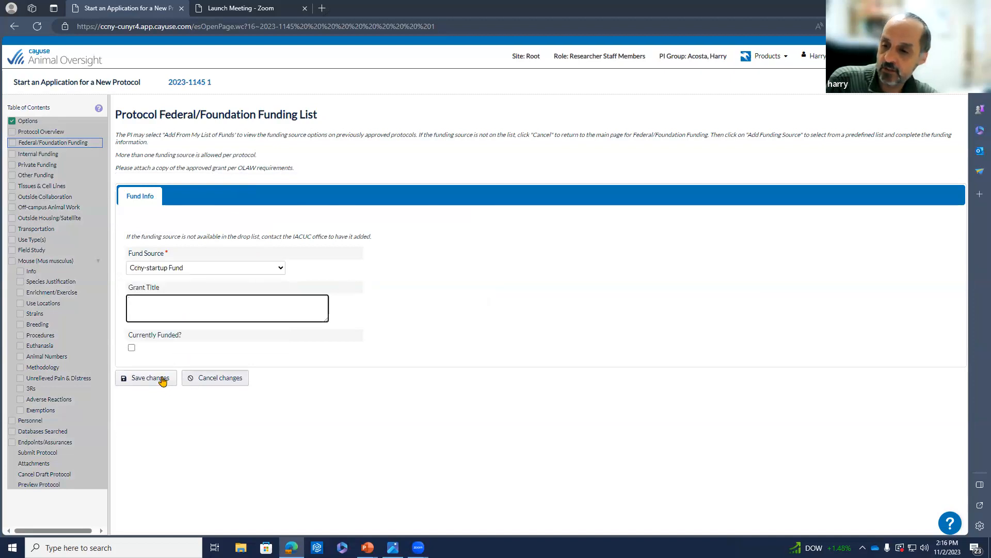
{"action": "left_click", "coordinate": [160, 379]}
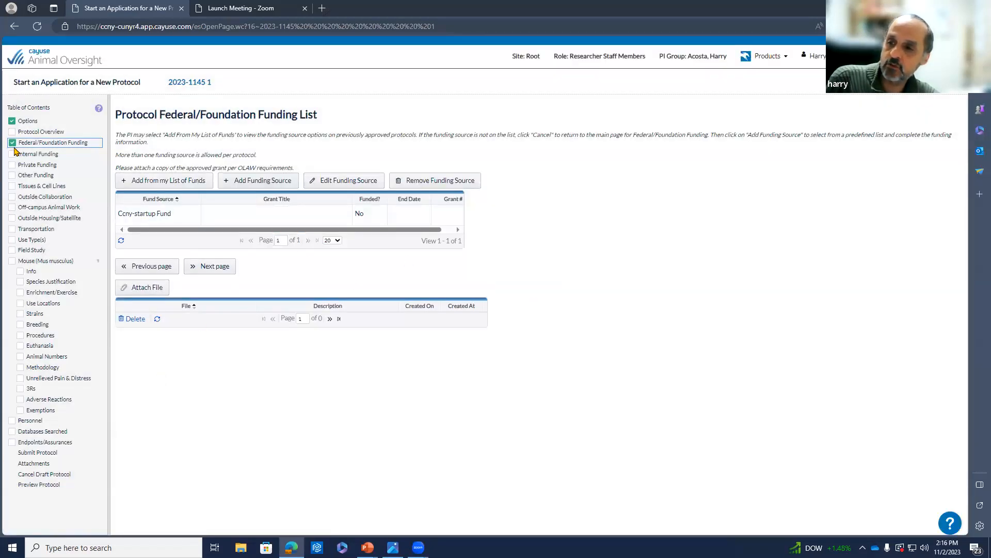
Step: Try different reasons in the mouse Species Justification, settle on New model, and try to save with the Other description left empty
{"action": "left_click", "coordinate": [31, 390]}
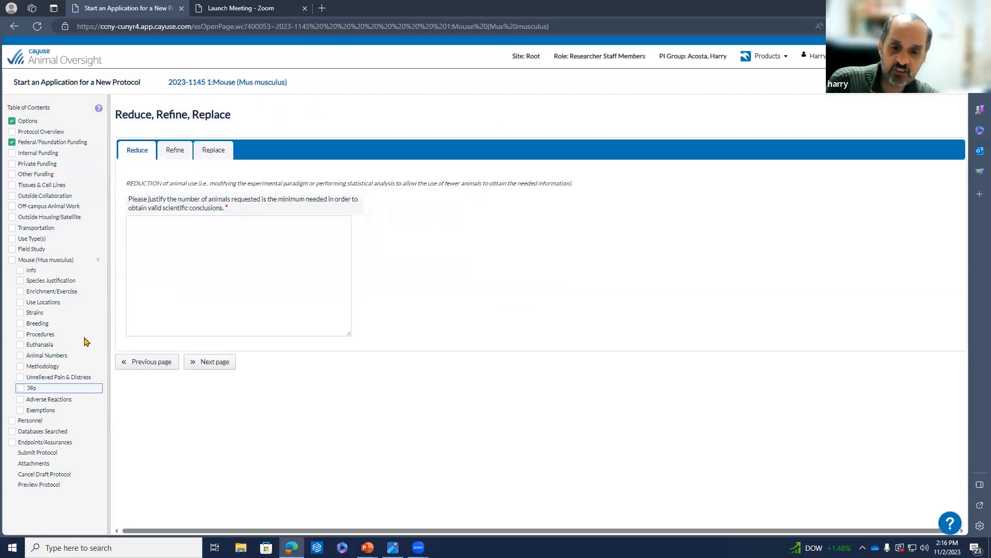
{"action": "left_click", "coordinate": [32, 283]}
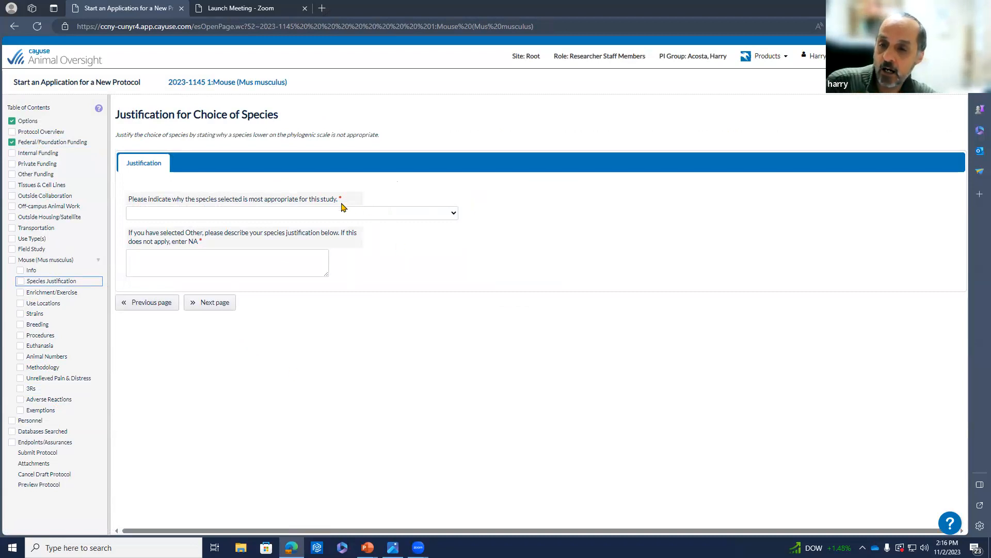
{"action": "left_click", "coordinate": [455, 216]}
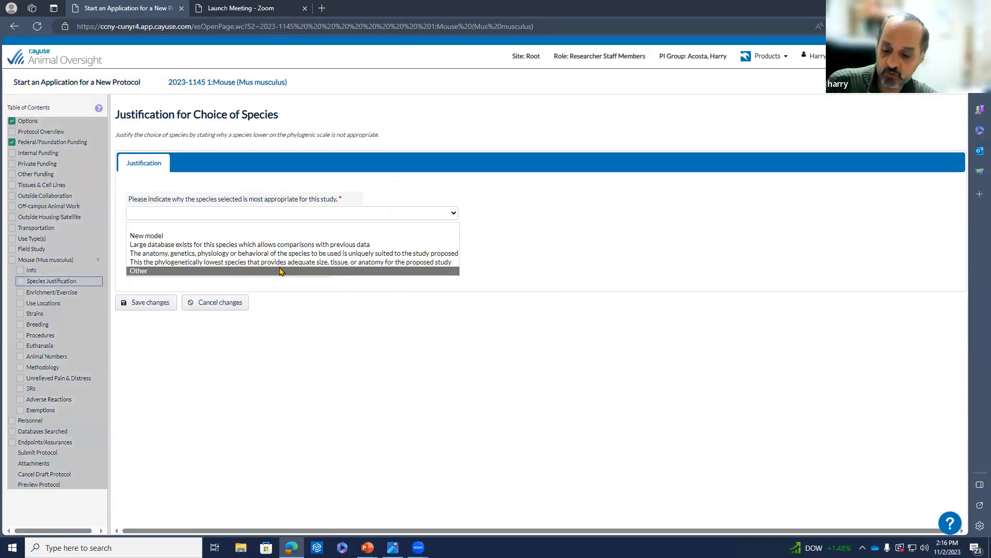
{"action": "left_click", "coordinate": [191, 244]}
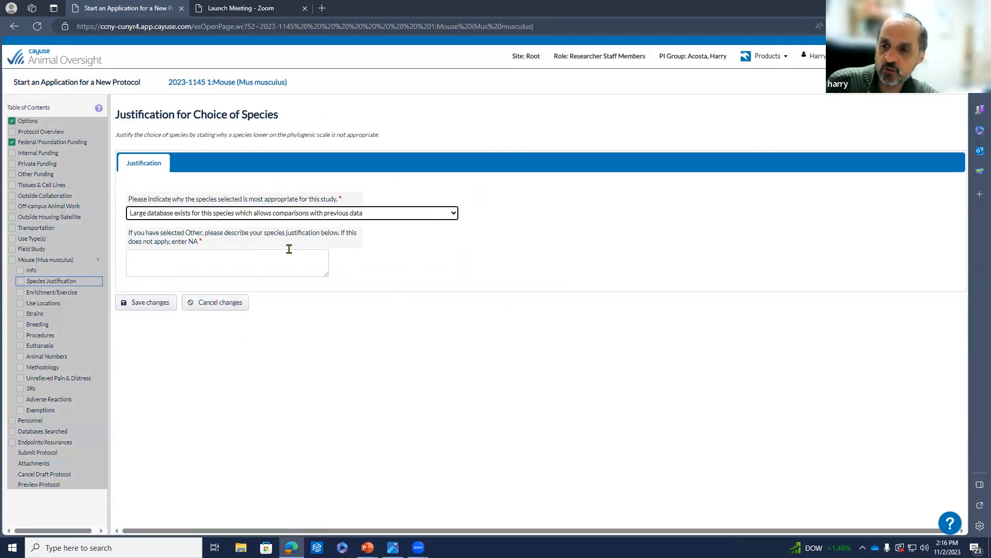
{"action": "left_click", "coordinate": [453, 214]}
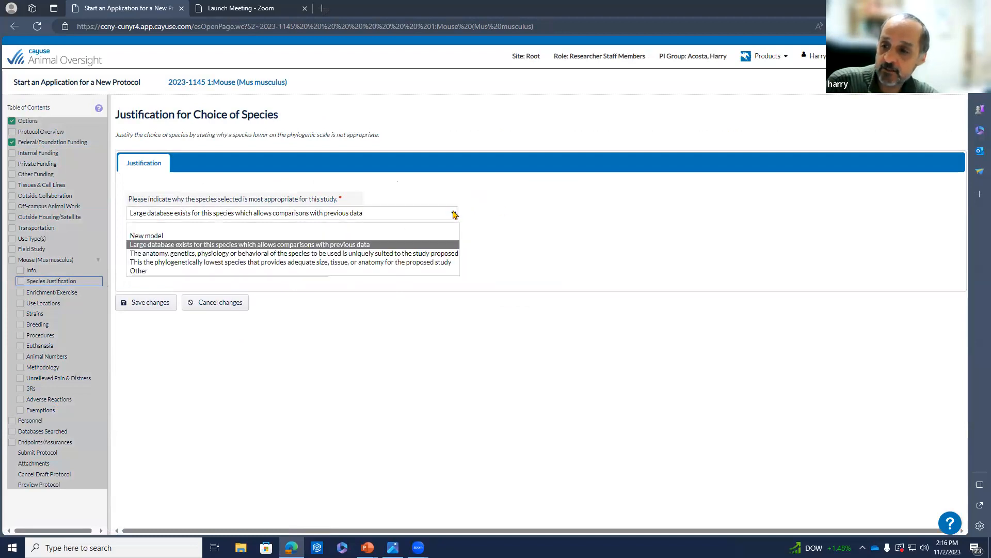
{"action": "left_click", "coordinate": [177, 272]}
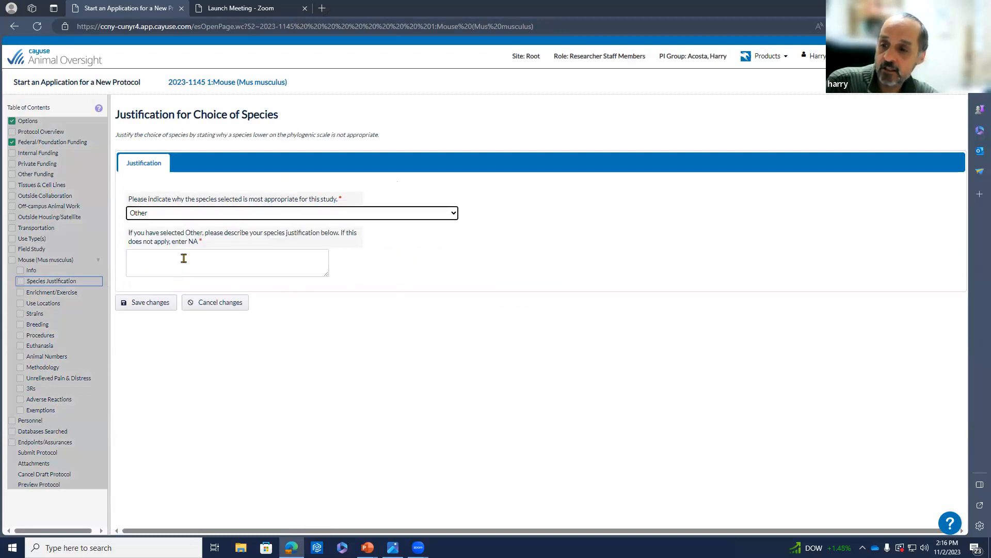
{"action": "left_click", "coordinate": [447, 219]}
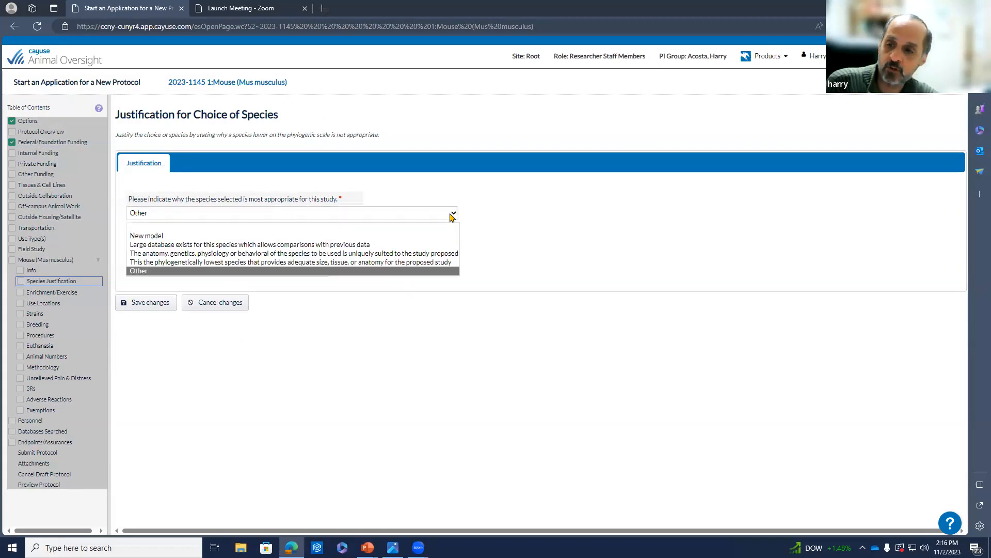
{"action": "left_click", "coordinate": [367, 233]}
{"action": "left_click", "coordinate": [162, 304]}
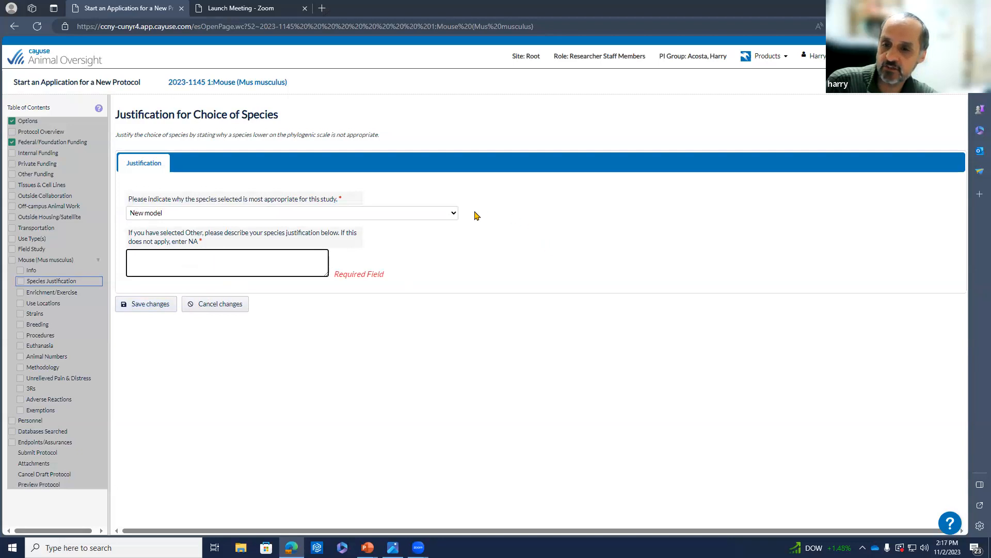
Step: Choose the phylogenetically lowest species reason, enter "na" as the Other justification, and save the Species Justification
{"action": "left_click", "coordinate": [454, 214]}
{"action": "left_click", "coordinate": [413, 263]}
{"action": "left_click", "coordinate": [146, 308]}
{"action": "type", "text": "na"}
{"action": "left_click", "coordinate": [155, 307]}
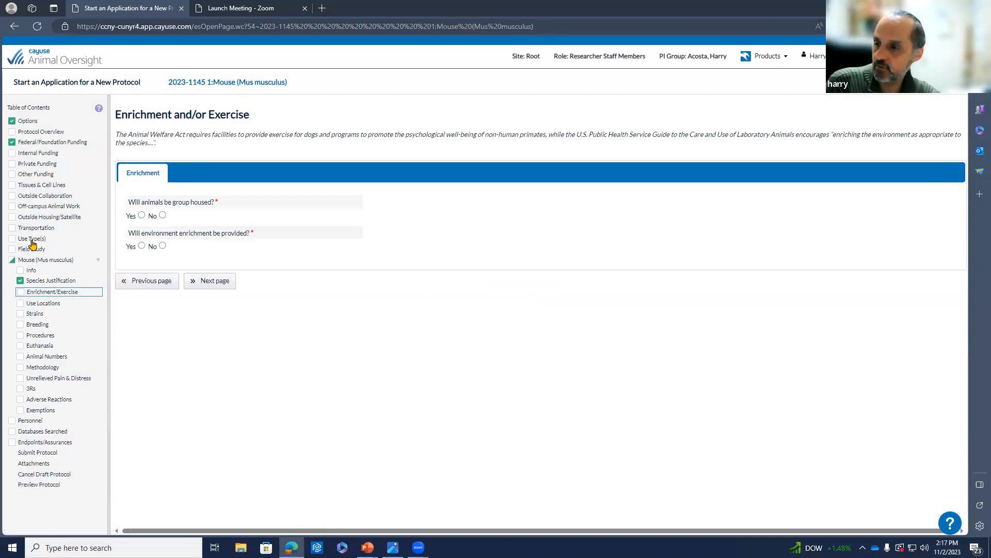
Step: Set the Research Type to Holding in the Use Type(s) section and save it
{"action": "left_click", "coordinate": [32, 239]}
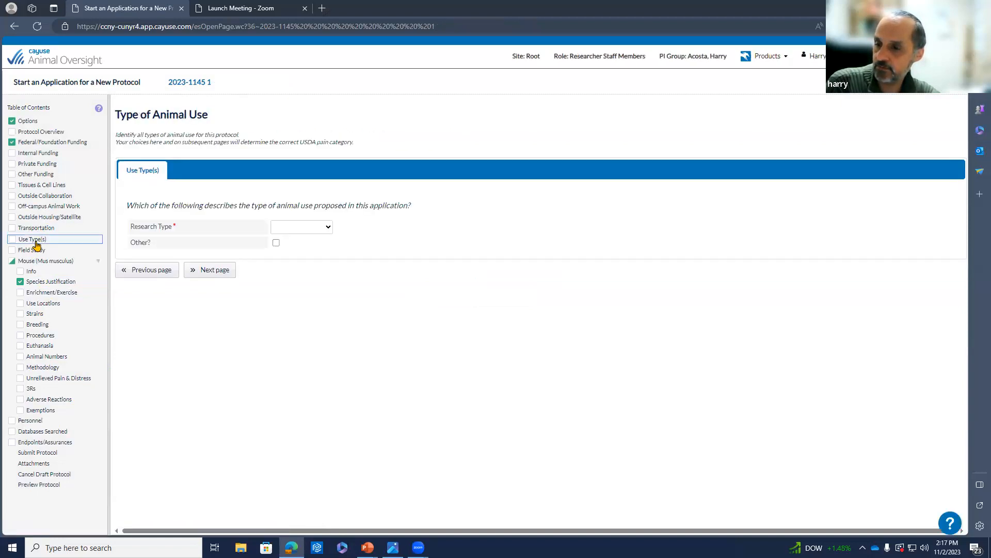
{"action": "left_click", "coordinate": [329, 227]}
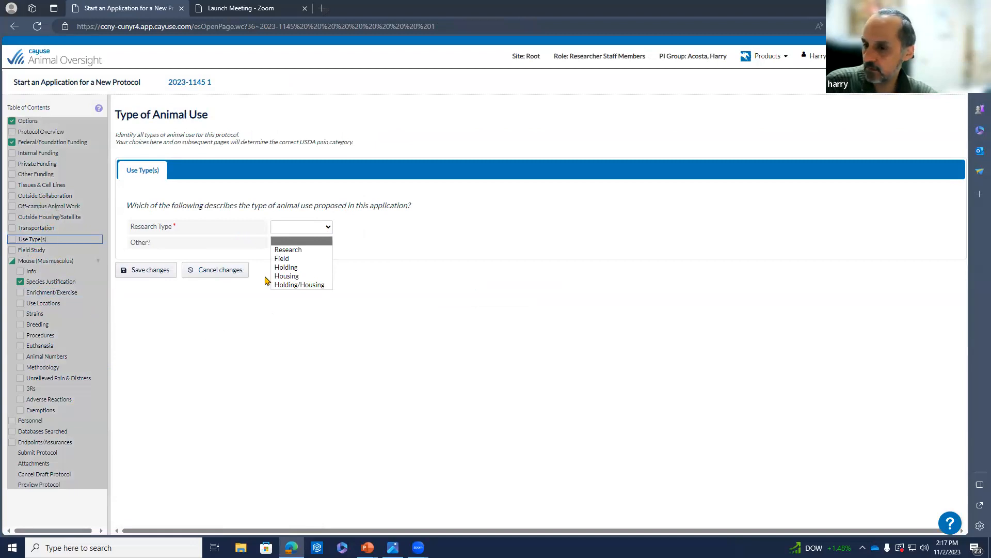
{"action": "left_click", "coordinate": [211, 276]}
{"action": "left_click", "coordinate": [211, 277]}
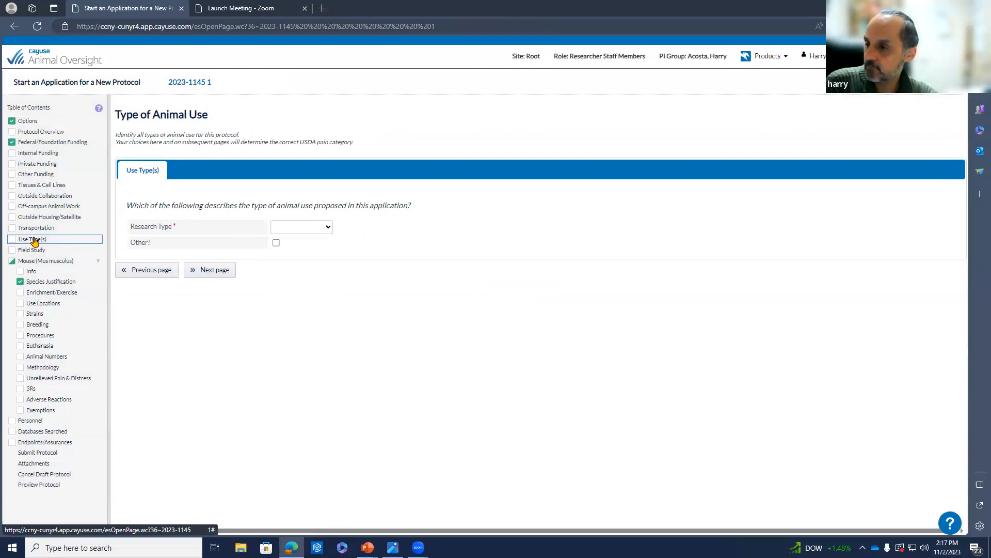
{"action": "left_click", "coordinate": [26, 264]}
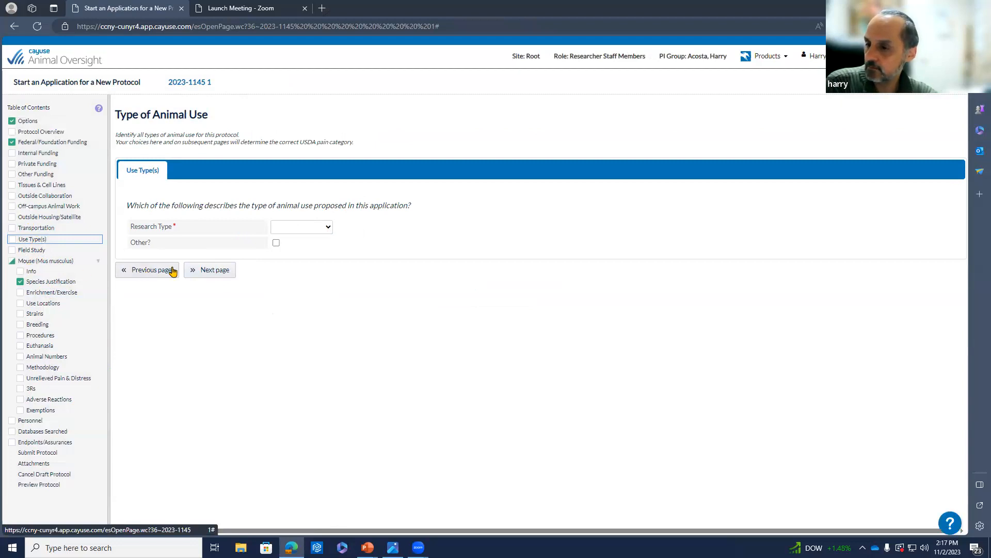
{"action": "left_click", "coordinate": [329, 228]}
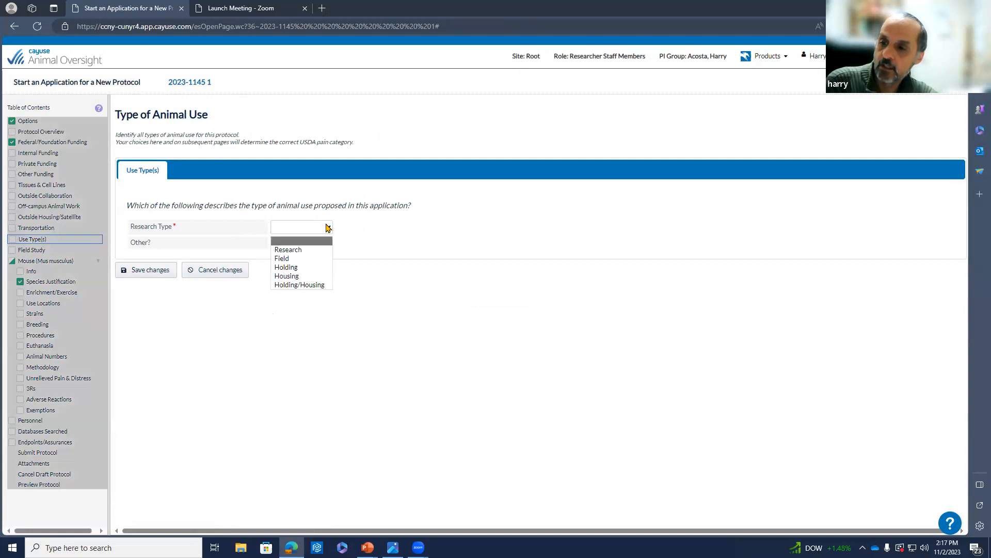
{"action": "left_click", "coordinate": [296, 268]}
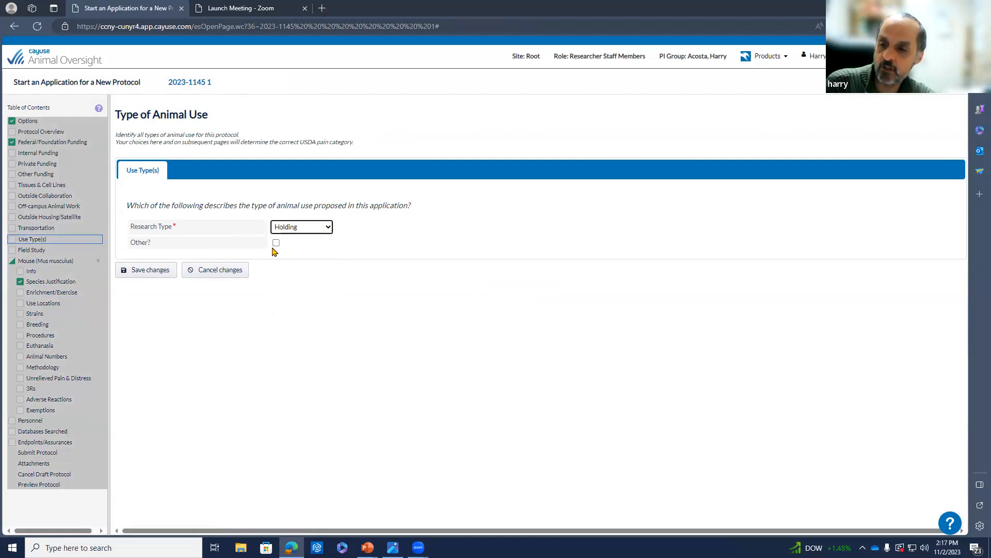
{"action": "left_click", "coordinate": [137, 270]}
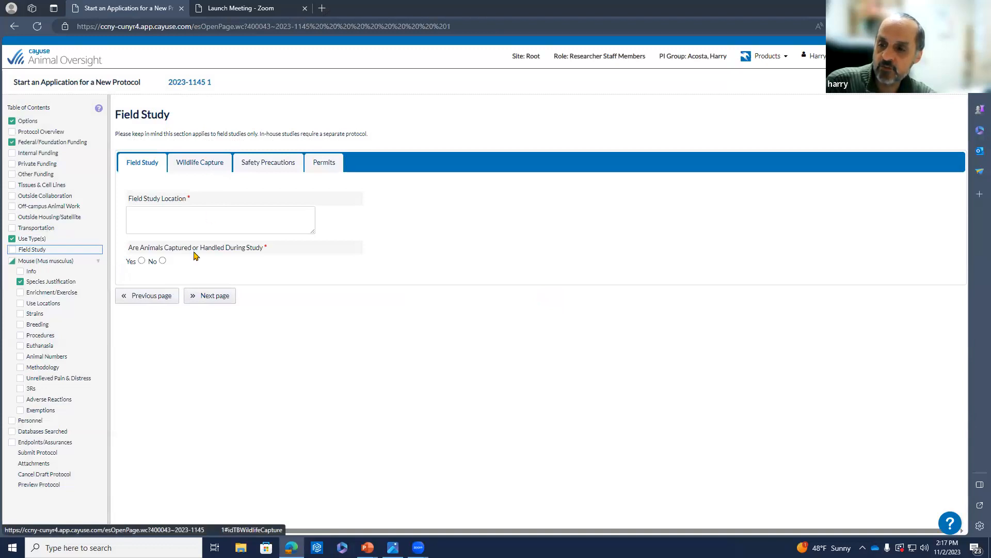
Step: Look through the Wildlife Capture, Safety Precautions and Permits questions of the Field Study section
{"action": "left_click", "coordinate": [207, 164]}
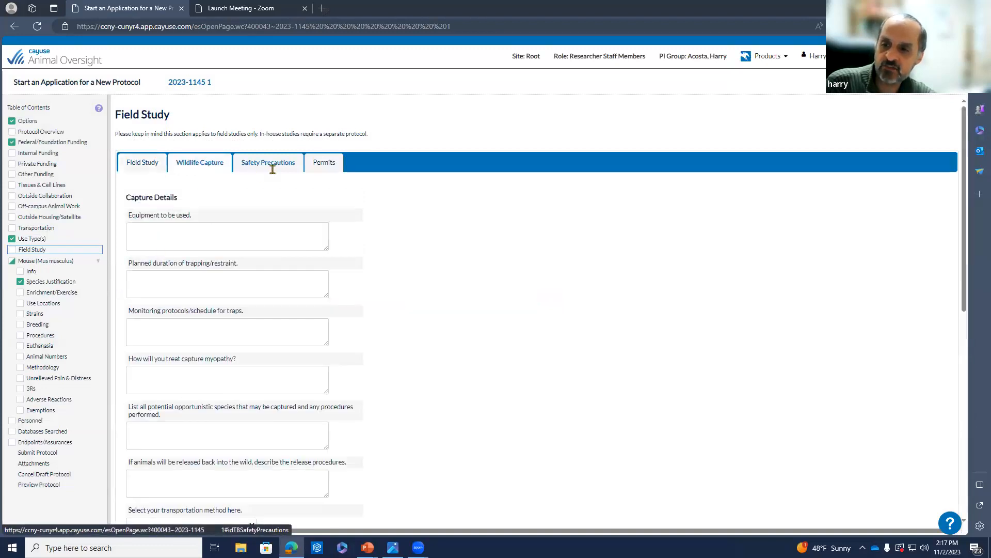
{"action": "left_click", "coordinate": [273, 169]}
{"action": "left_click", "coordinate": [316, 164]}
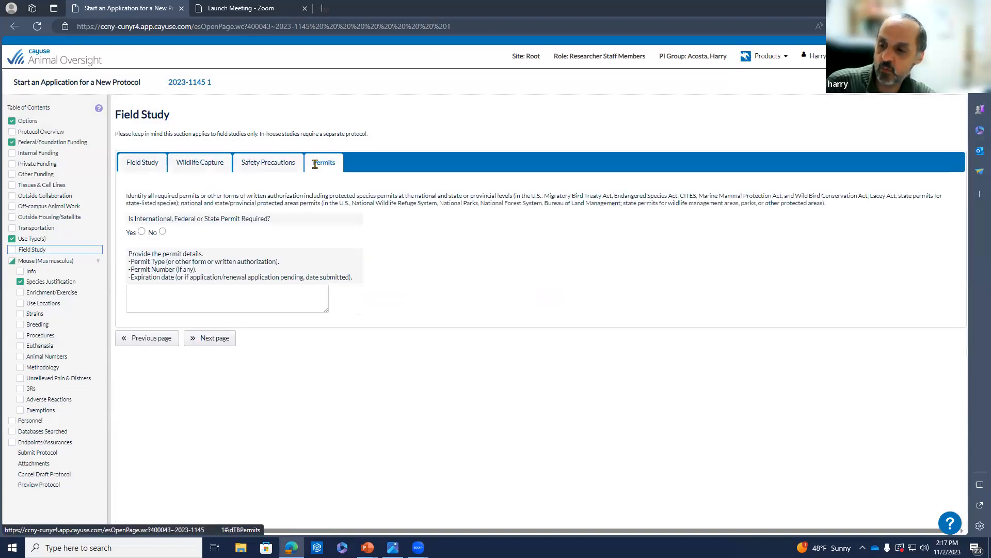
Step: Fill in Balb/c as a new strain in the mouse Strains section, then discard the entry
{"action": "left_click", "coordinate": [17, 317]}
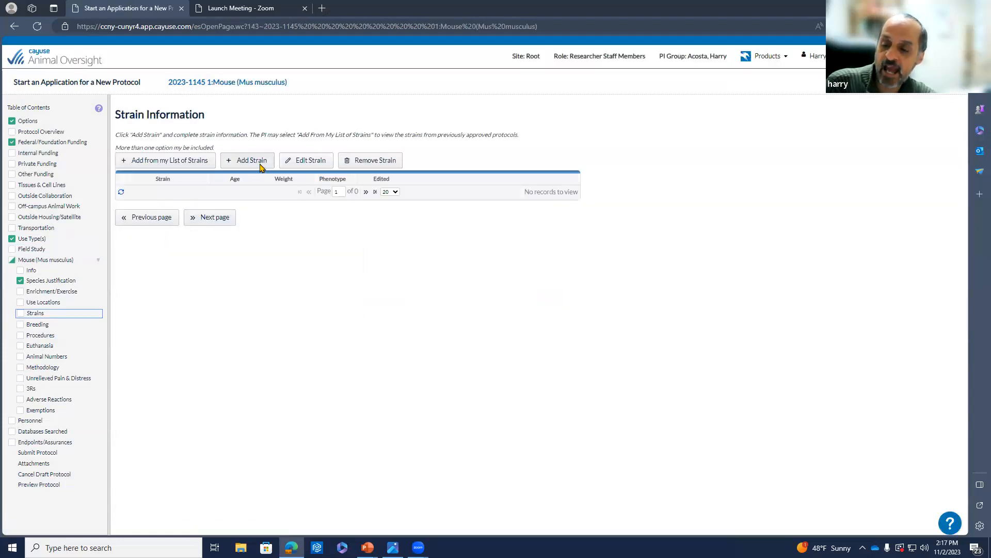
{"action": "left_click", "coordinate": [261, 166]}
{"action": "left_click", "coordinate": [333, 249]}
{"action": "type", "text": "bal"}
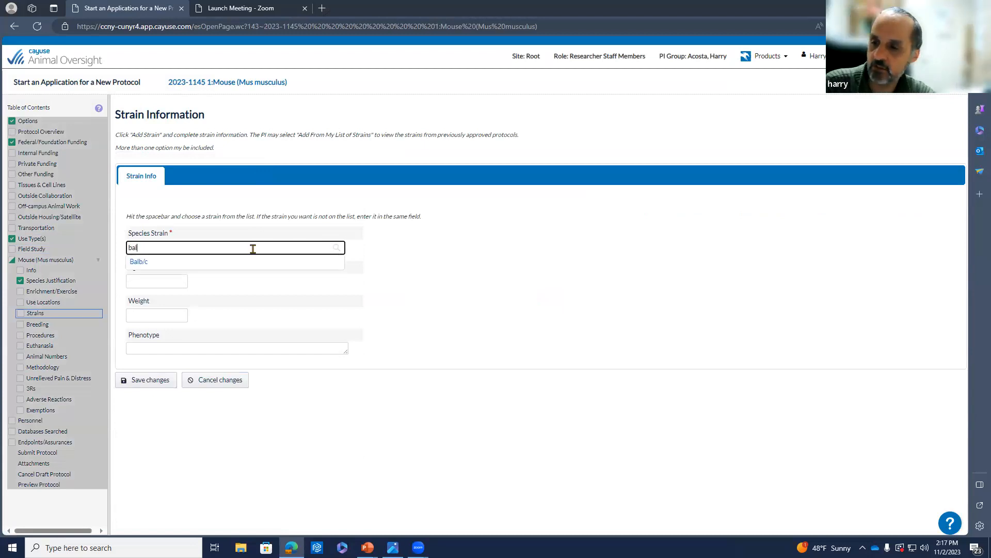
{"action": "left_click", "coordinate": [174, 263]}
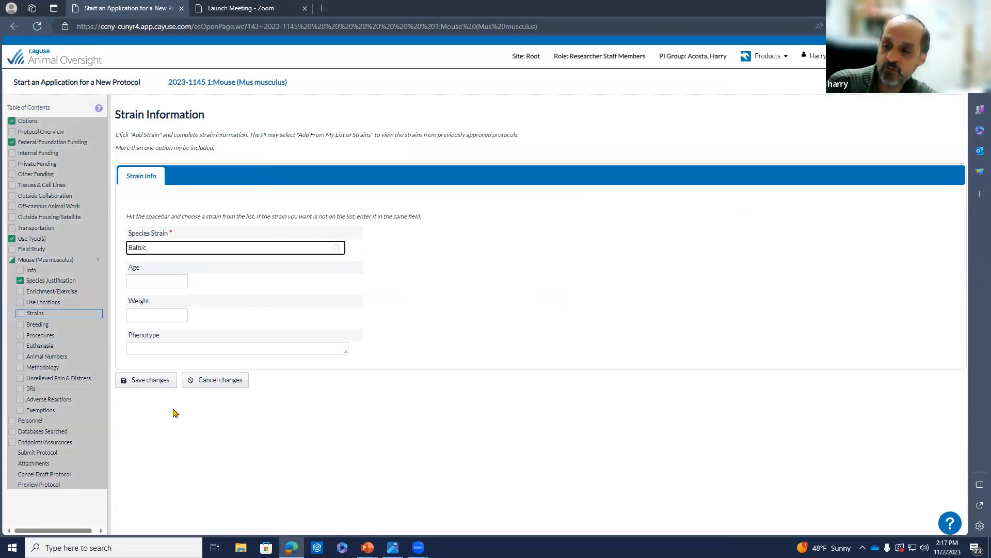
{"action": "left_click", "coordinate": [218, 382]}
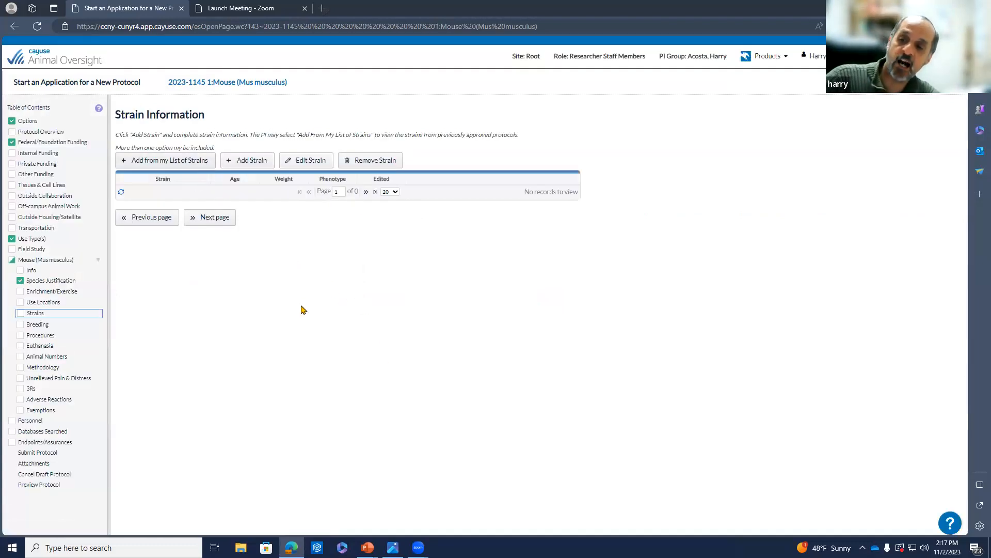
Step: Check the PI's own list of strains, then add Balb/c as a new mouse strain and save it
{"action": "left_click", "coordinate": [180, 160]}
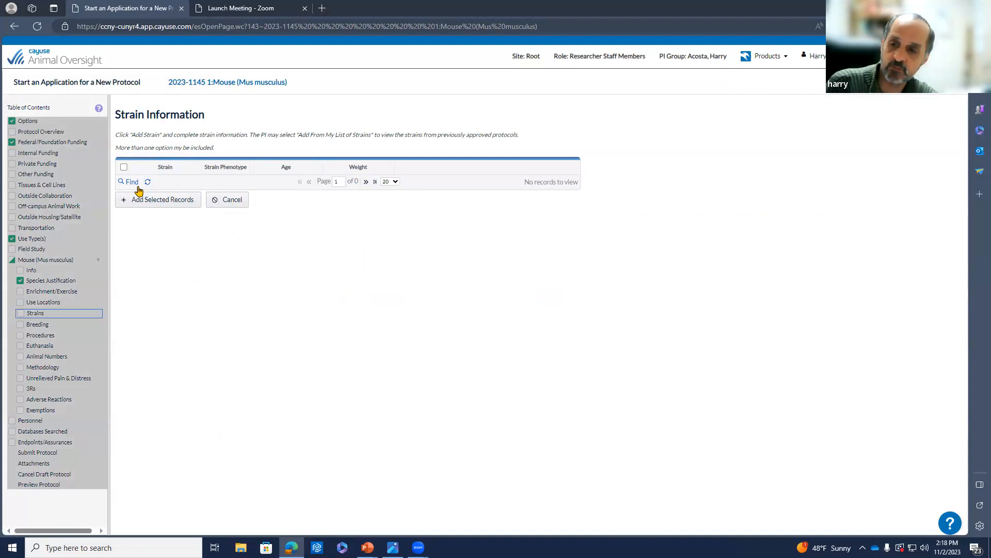
{"action": "left_click", "coordinate": [213, 204]}
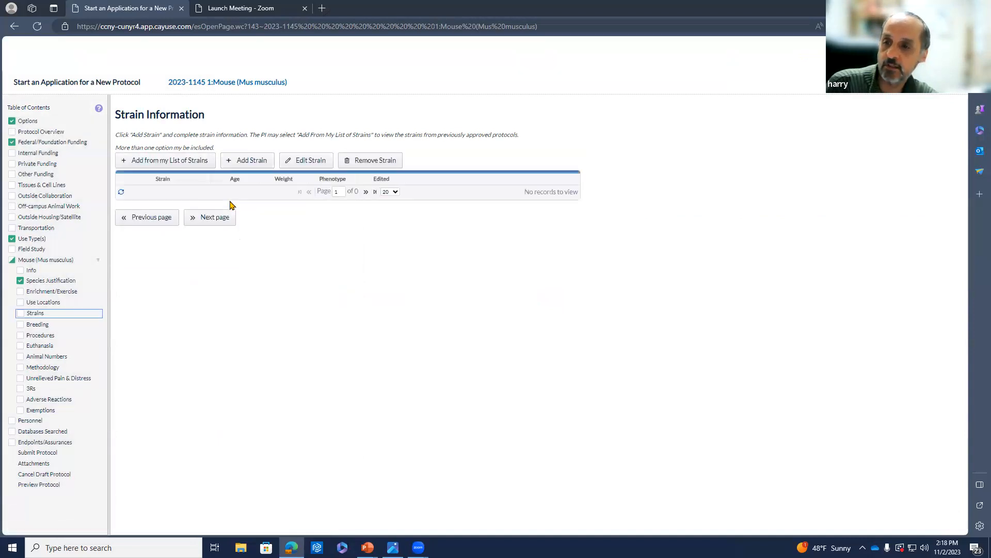
{"action": "left_click", "coordinate": [249, 164]}
{"action": "left_click", "coordinate": [177, 246]}
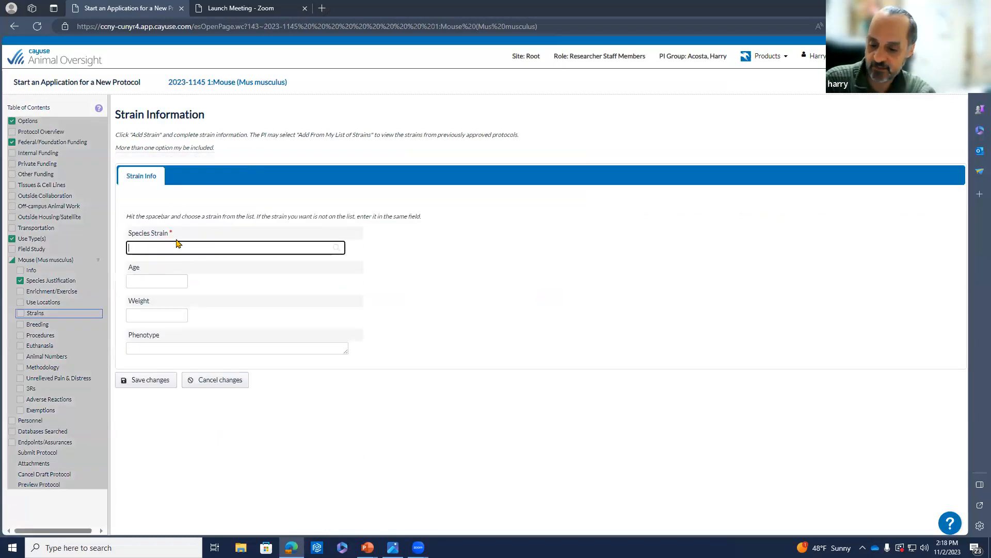
{"action": "type", "text": "balb"}
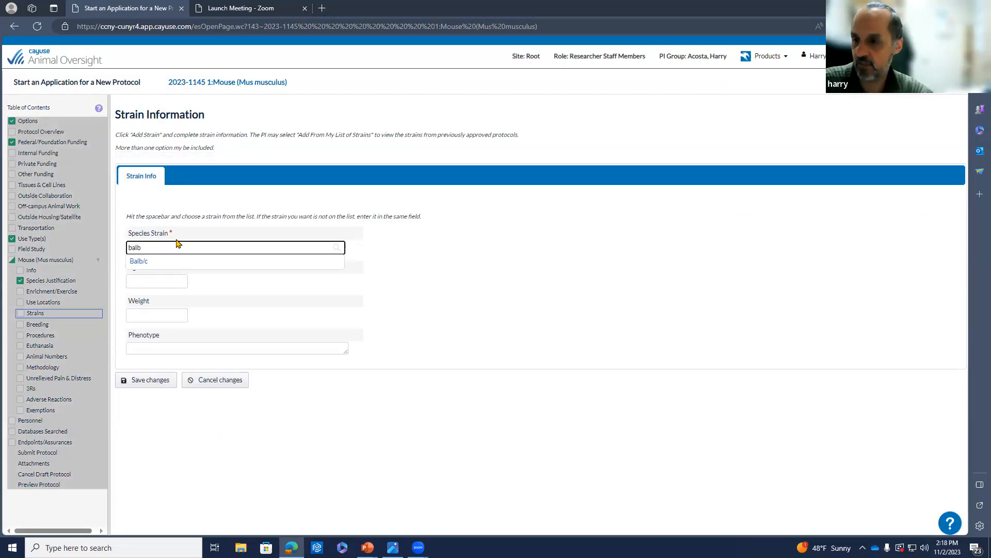
{"action": "left_click", "coordinate": [164, 262]}
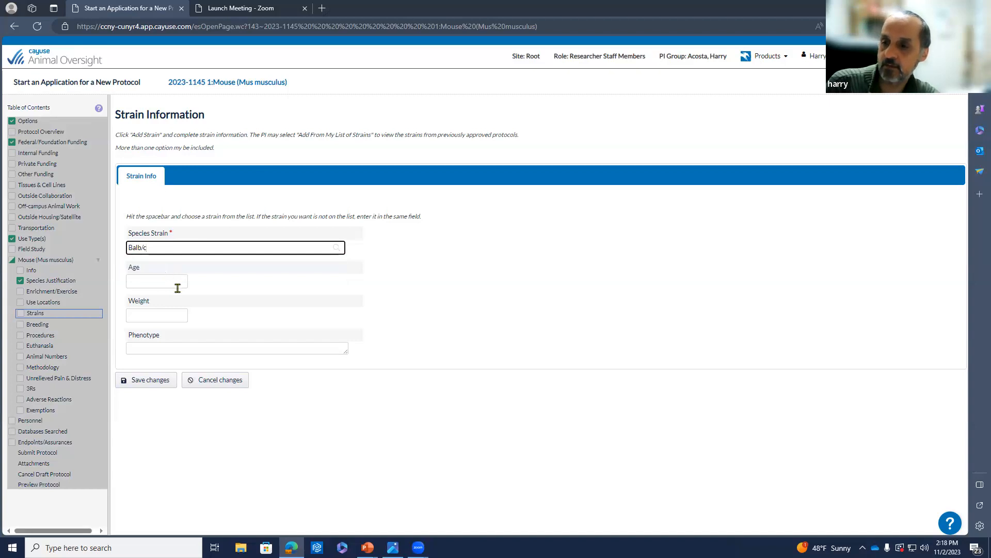
{"action": "left_click", "coordinate": [153, 384]}
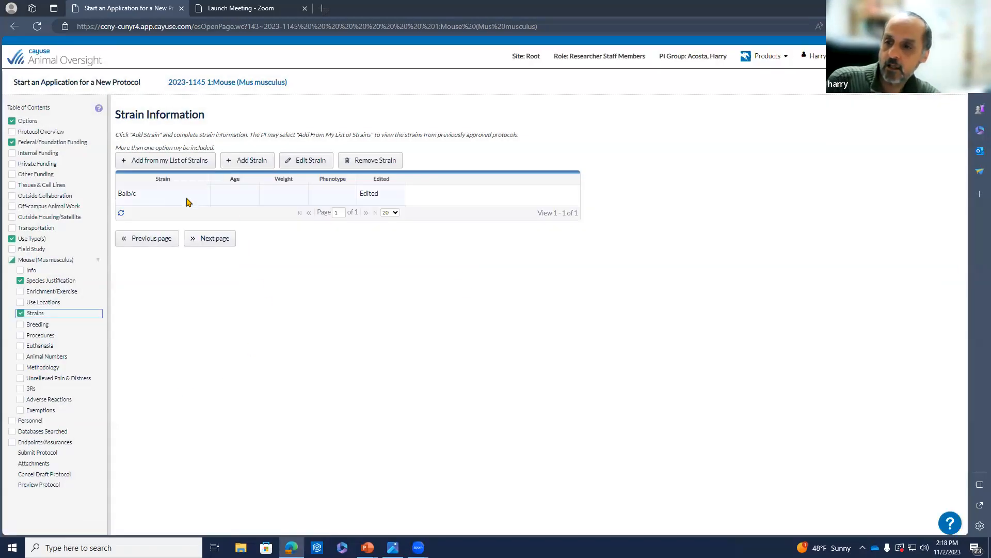
Step: Open the Balb/c strain for editing, look over its Age, Weight and Phenotype fields, and close it without changes
{"action": "left_click", "coordinate": [172, 199]}
{"action": "left_click", "coordinate": [320, 160]}
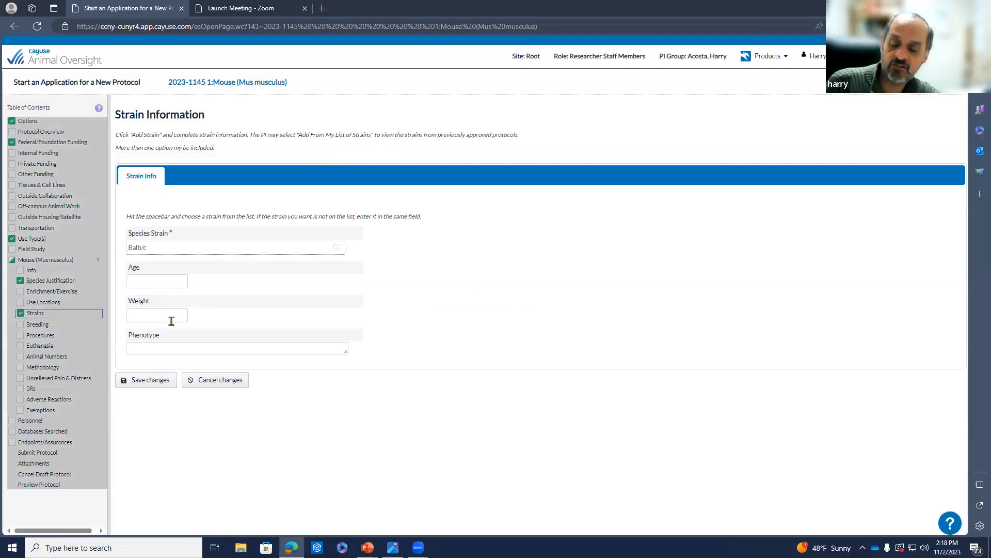
{"action": "left_click", "coordinate": [214, 382]}
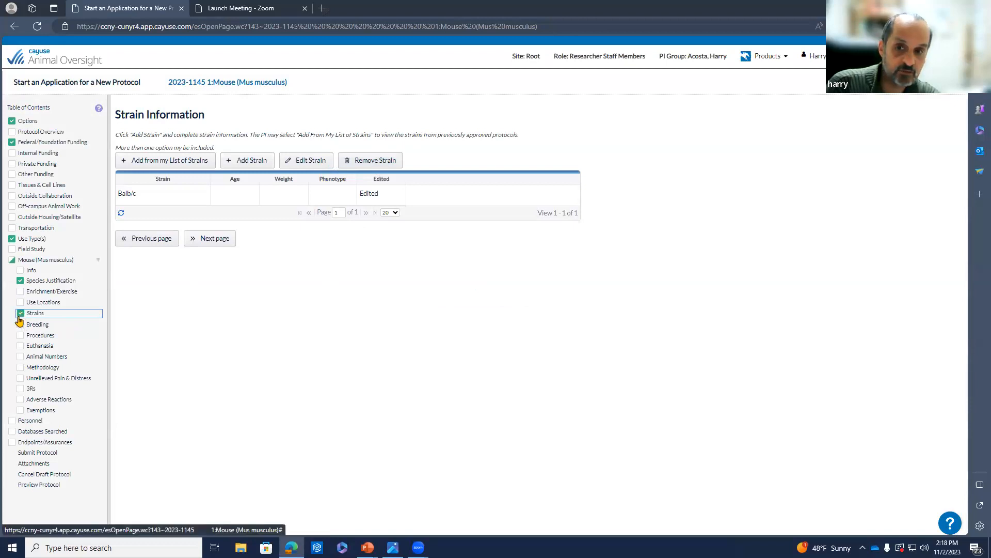
Step: Start a new entry in the Personnel section and set its Business Role to Researcher Staff Members
{"action": "left_click", "coordinate": [24, 424]}
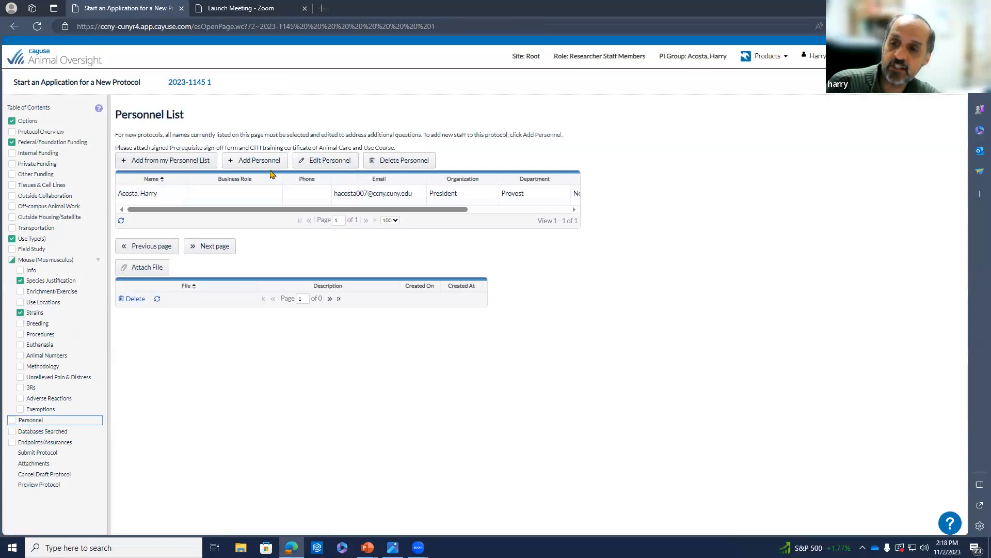
{"action": "left_click", "coordinate": [262, 161]}
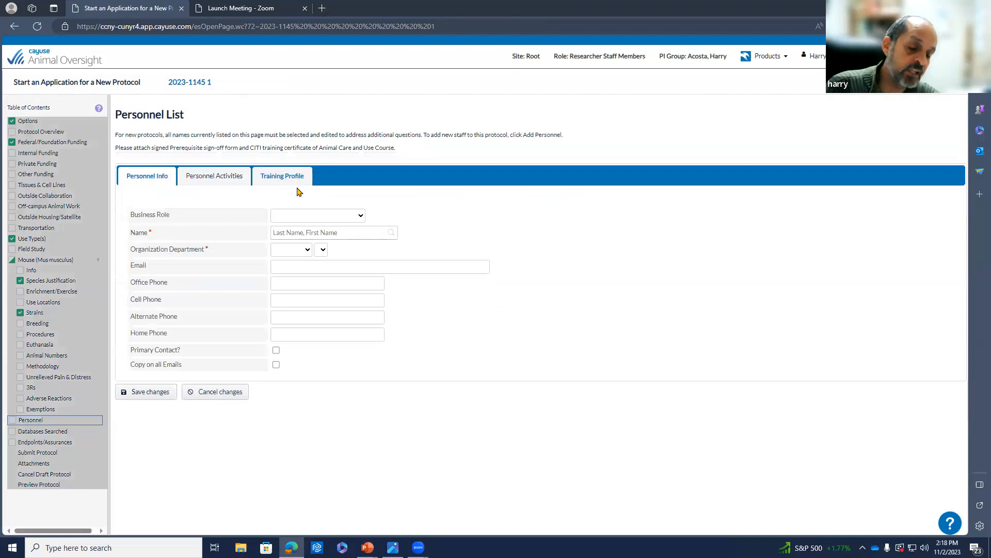
{"action": "left_click", "coordinate": [357, 217]}
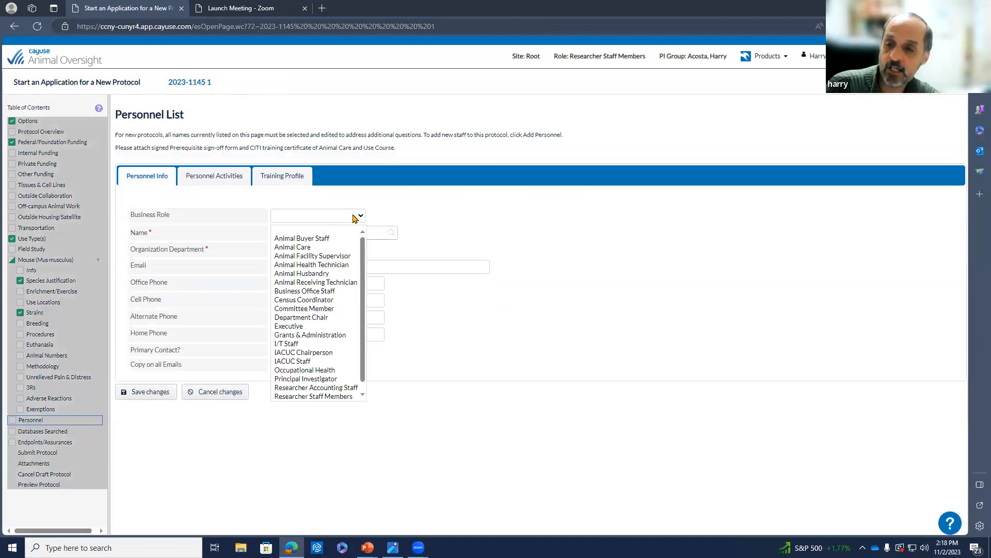
{"action": "left_click", "coordinate": [303, 247]}
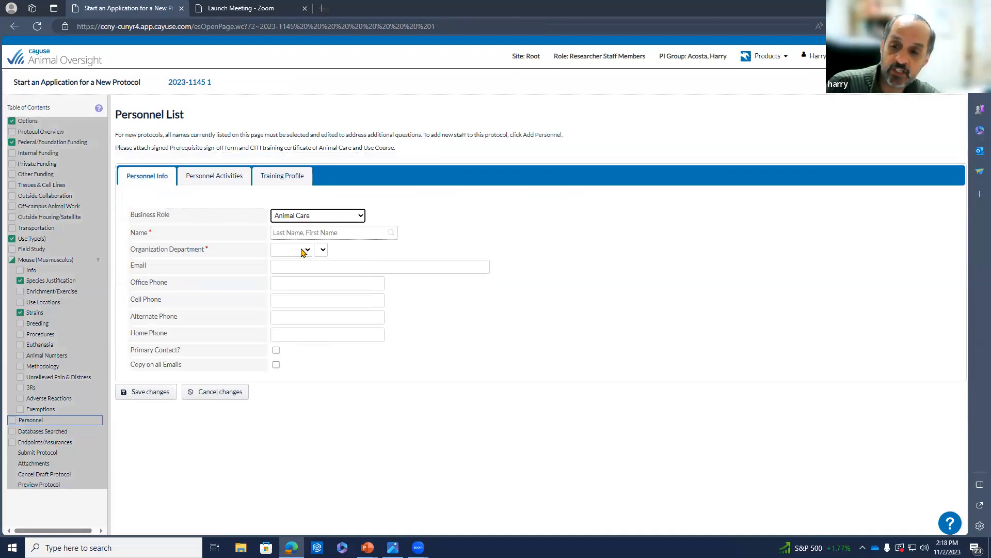
{"action": "left_click", "coordinate": [359, 217]}
{"action": "scroll", "coordinate": [315, 351], "scroll_direction": "down", "scroll_amount": 1}
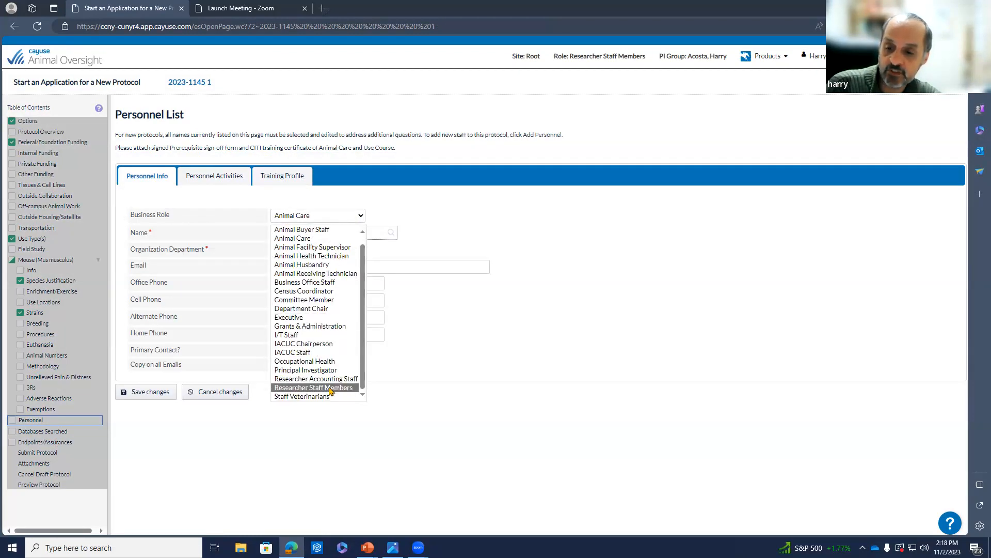
{"action": "left_click", "coordinate": [330, 390]}
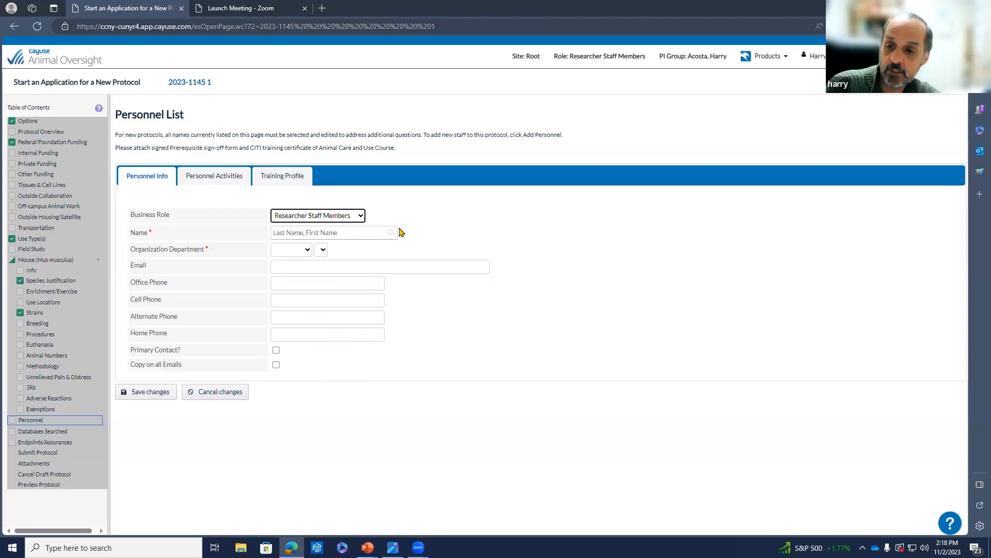
Step: Look up the staff member by last name in the Name field, add the match to the Personnel List and acknowledge the notice
{"action": "left_click", "coordinate": [357, 236]}
{"action": "type", "text": "d"}
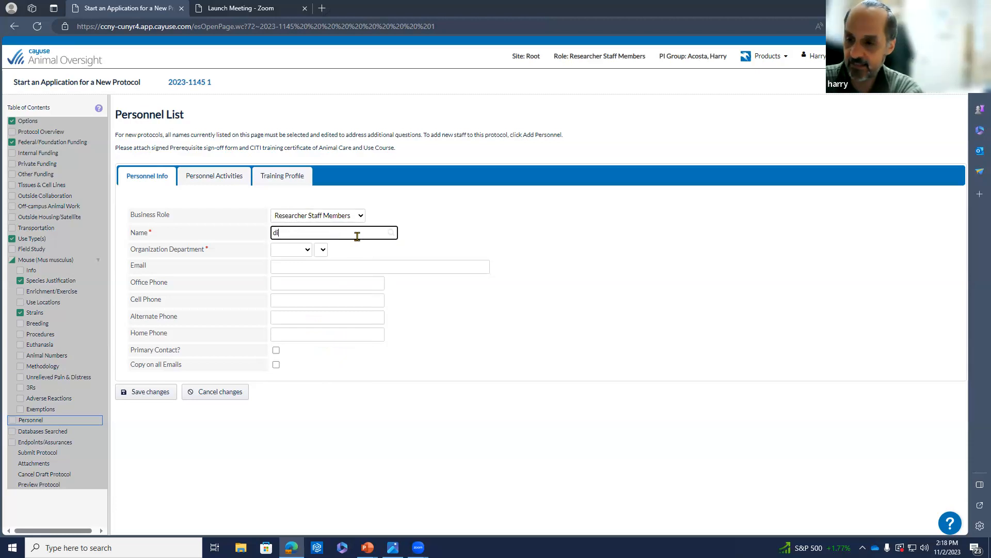
{"action": "type", "text": "iaz"}
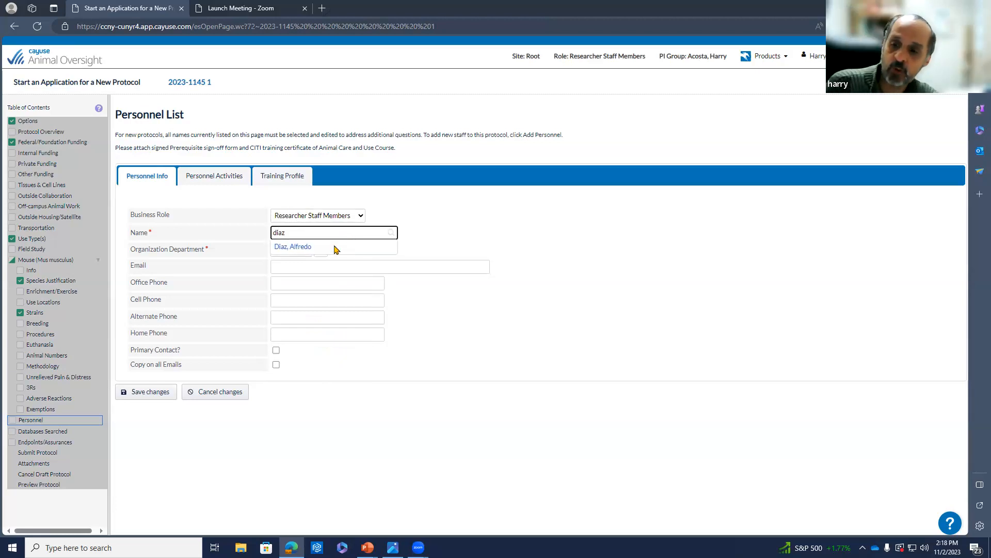
{"action": "left_click", "coordinate": [328, 252]}
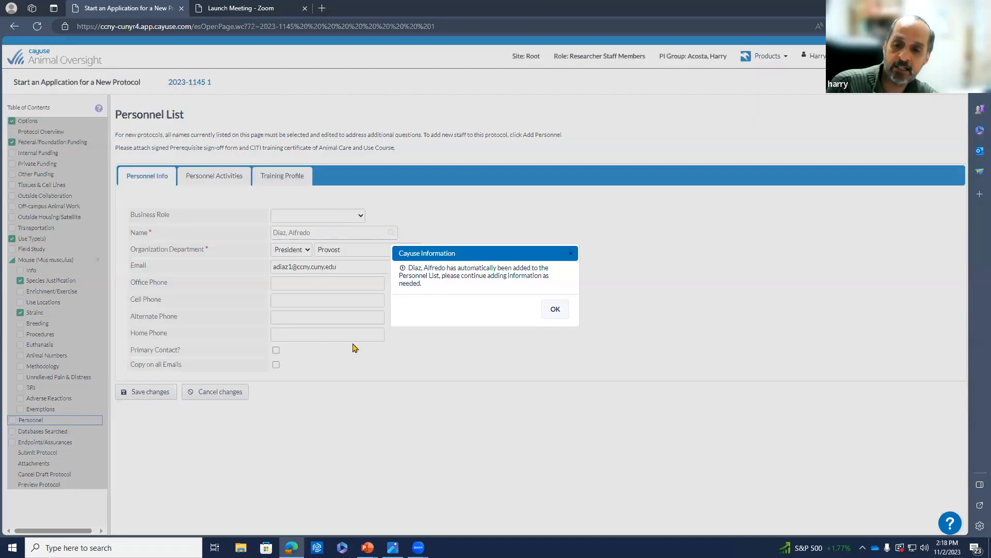
{"action": "left_click", "coordinate": [549, 311]}
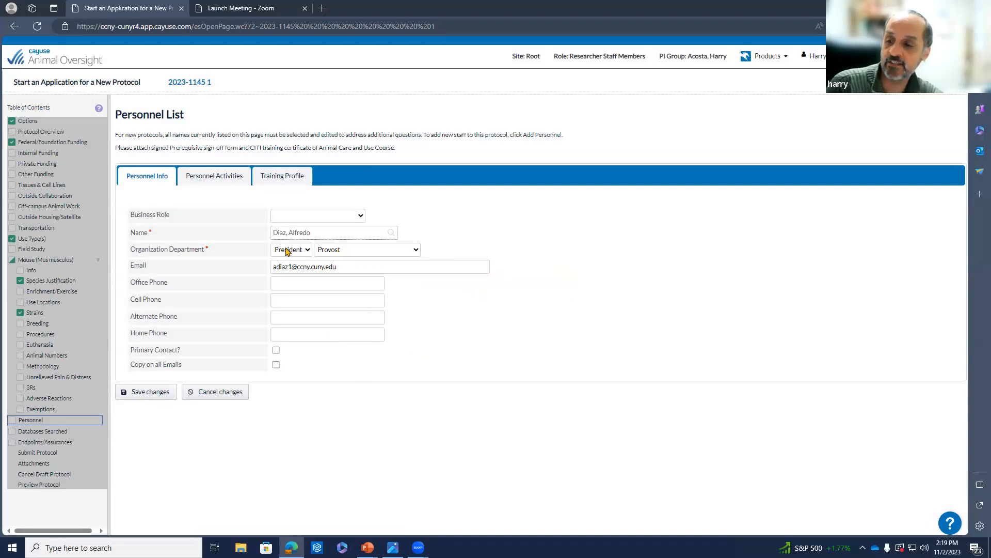
Step: Answer Yes to handling animal species and to completed Policy Orientation and Wet Labs training, then discard the personnel changes
{"action": "left_click", "coordinate": [228, 180]}
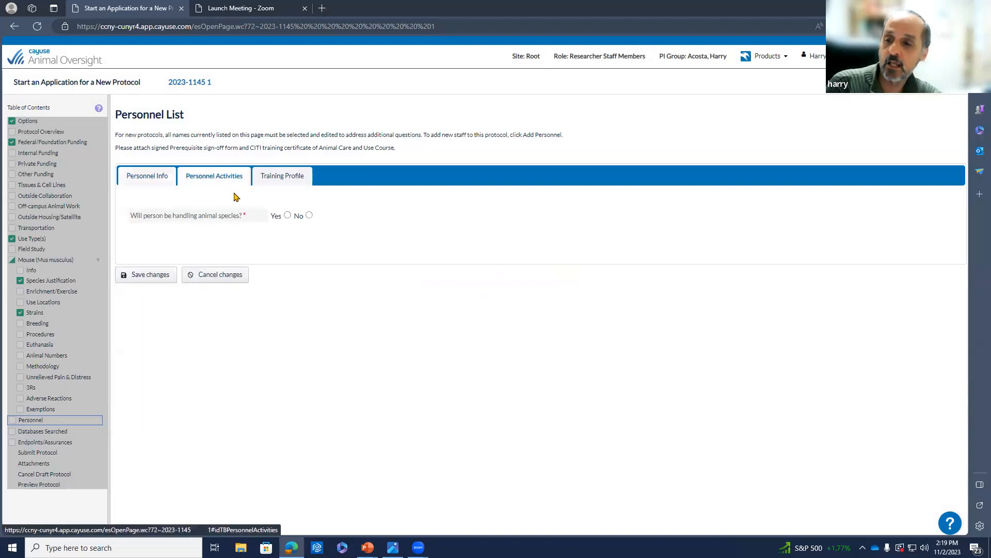
{"action": "left_click", "coordinate": [288, 216]}
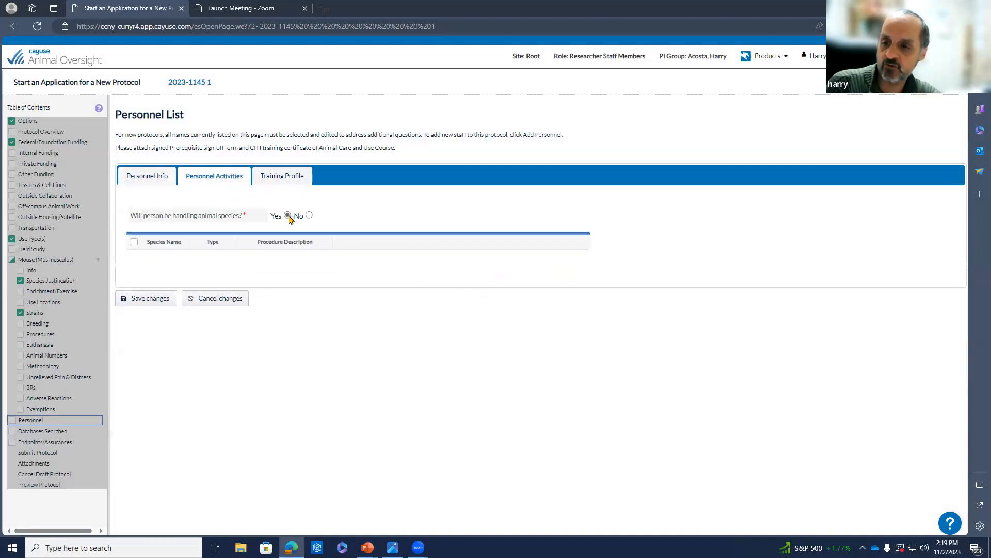
{"action": "left_click", "coordinate": [301, 181]}
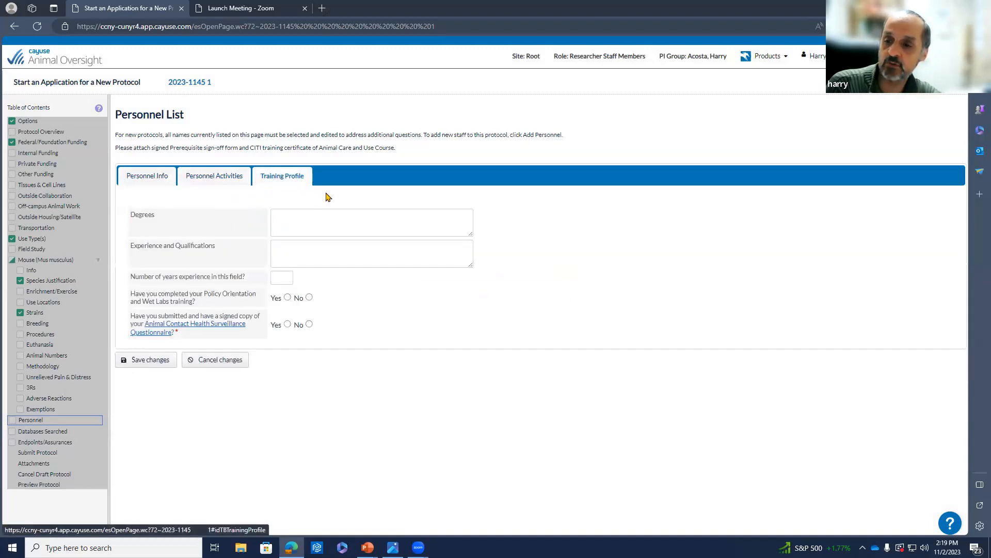
{"action": "left_click", "coordinate": [288, 298]}
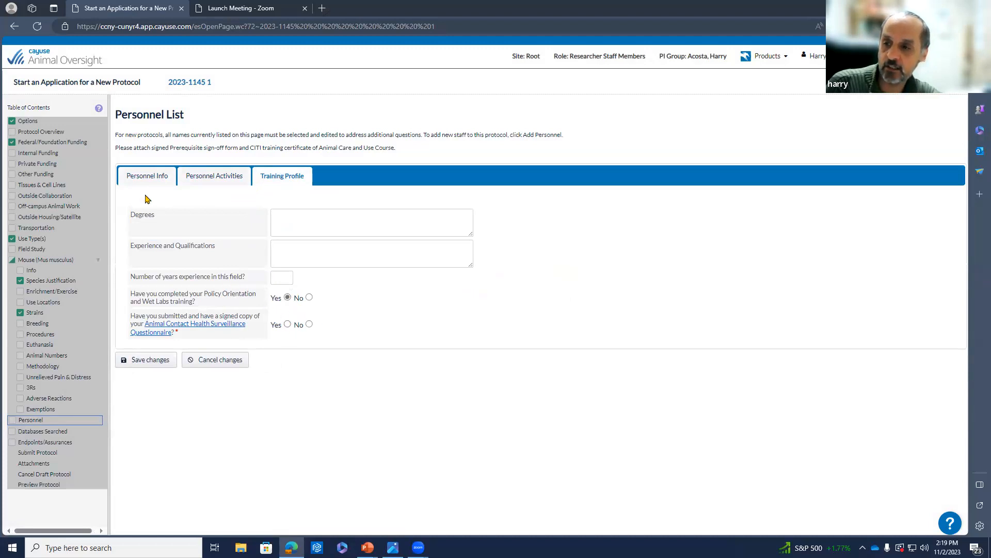
{"action": "left_click_drag", "start_coordinate": [138, 364], "coordinate": [142, 365]}
{"action": "left_click", "coordinate": [242, 365]}
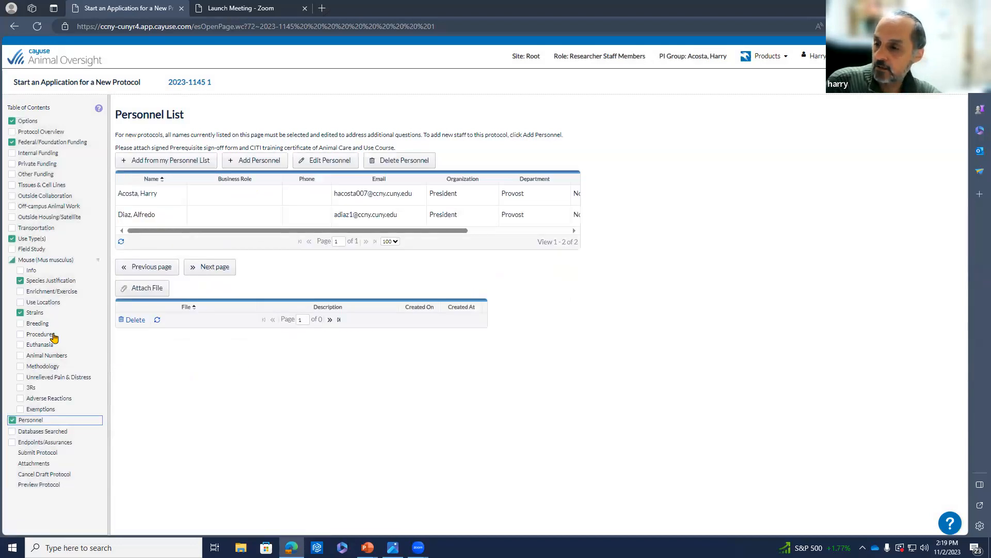
Step: Check the PI's own list of procedures in the mouse Procedures section and leave it without adding any
{"action": "left_click", "coordinate": [41, 334]}
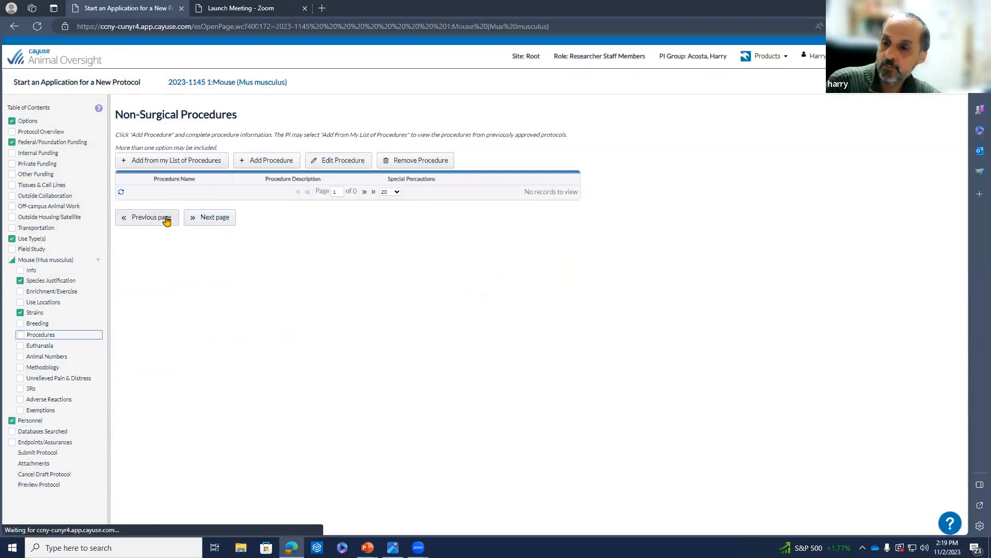
{"action": "left_click", "coordinate": [201, 162]}
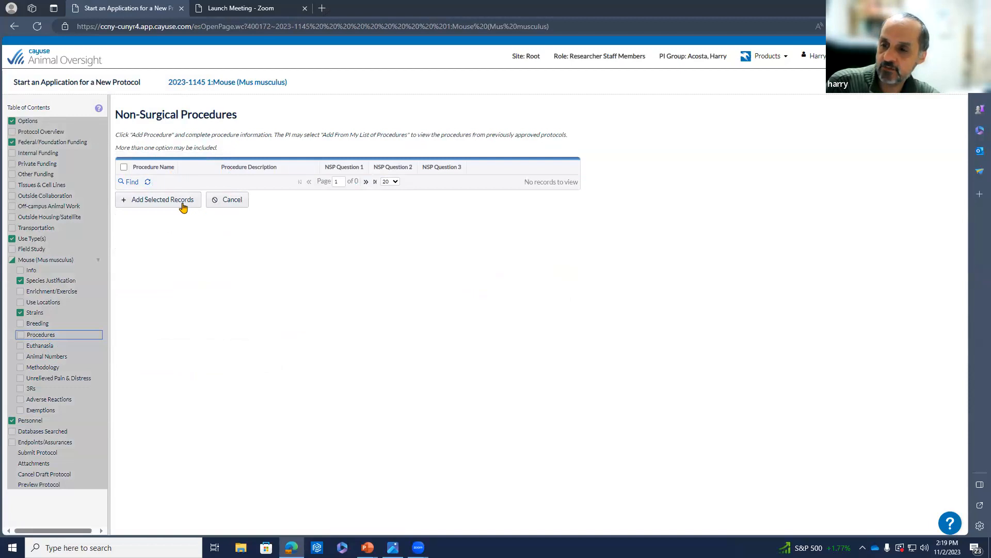
{"action": "left_click", "coordinate": [233, 201]}
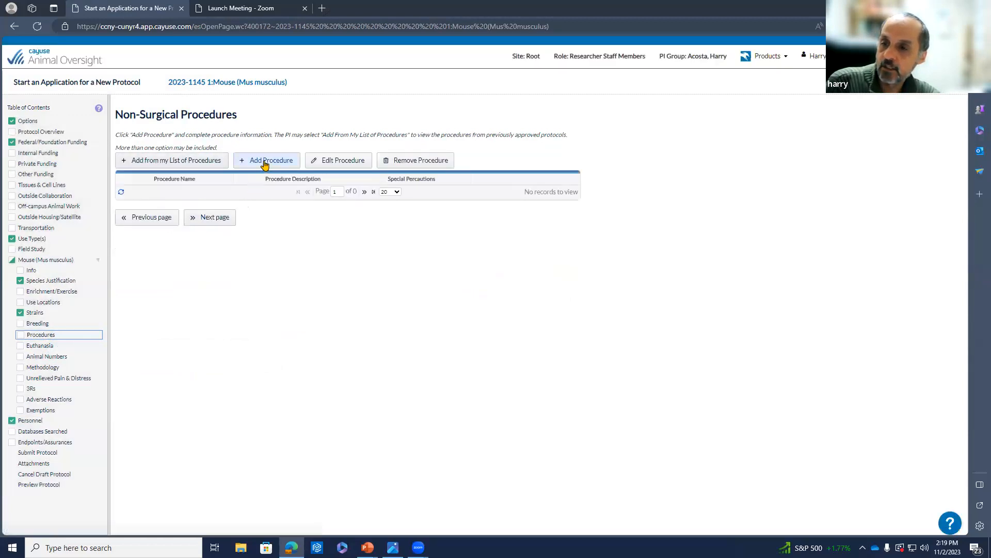
Step: Add a non-surgical procedure named Other with the description "holding" and save it
{"action": "left_click", "coordinate": [266, 161]}
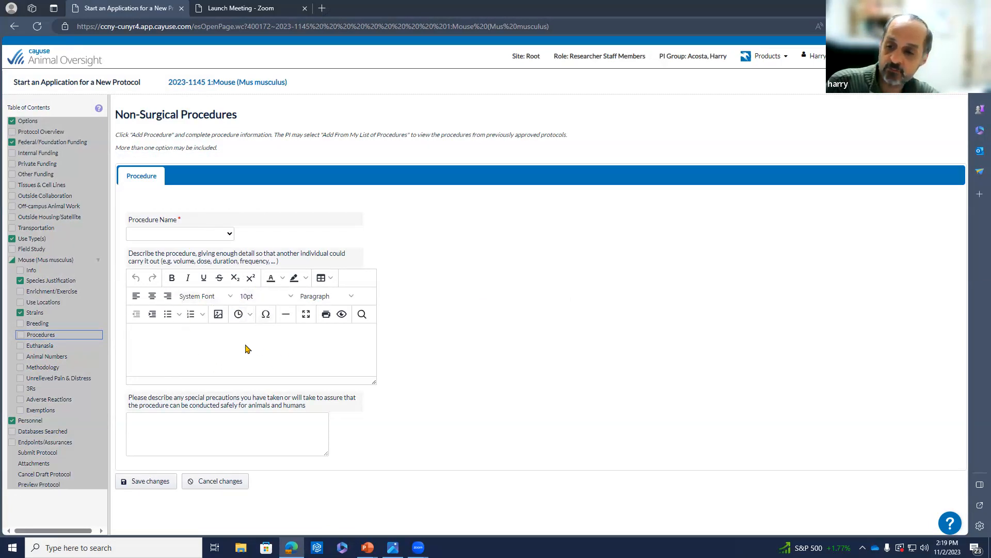
{"action": "left_click_drag", "start_coordinate": [376, 387], "coordinate": [419, 429]}
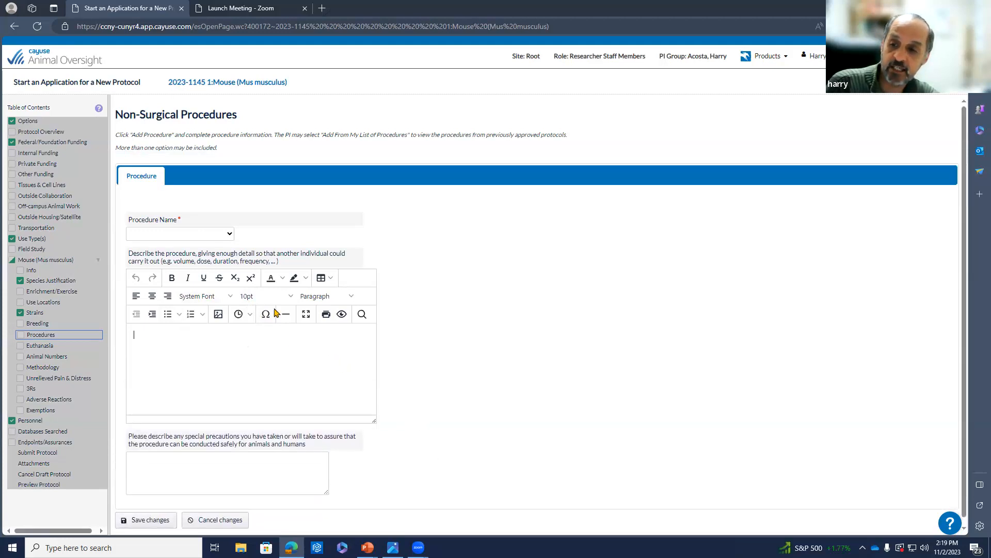
{"action": "left_click", "coordinate": [231, 234]}
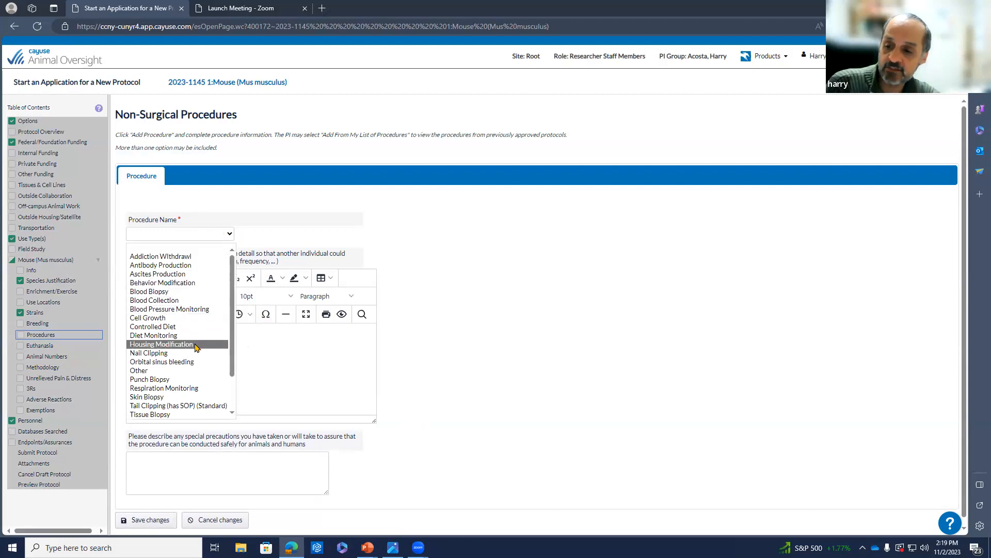
{"action": "scroll", "coordinate": [199, 330], "scroll_direction": "down", "scroll_amount": 2}
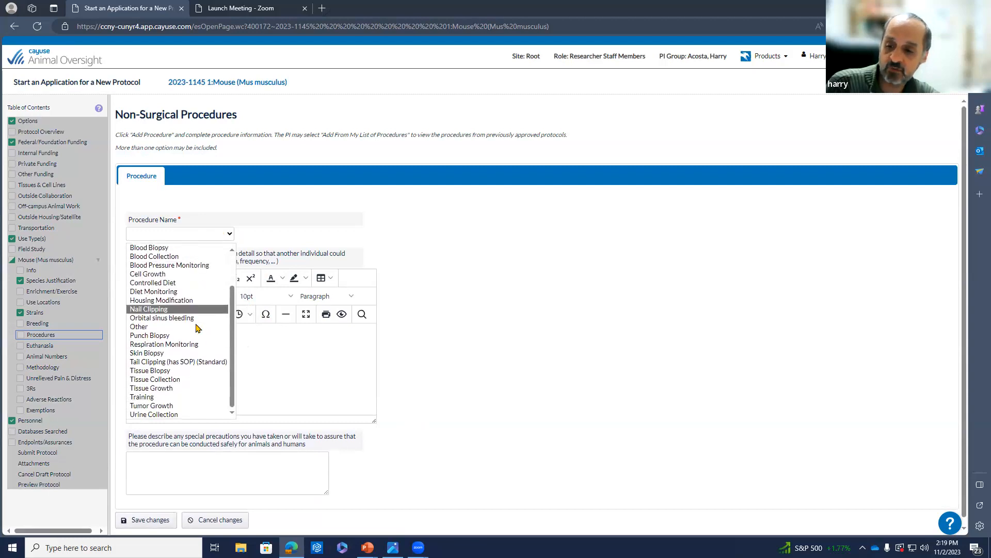
{"action": "scroll", "coordinate": [205, 333], "scroll_direction": "up", "scroll_amount": 2}
{"action": "scroll", "coordinate": [205, 333], "scroll_direction": "down", "scroll_amount": 1}
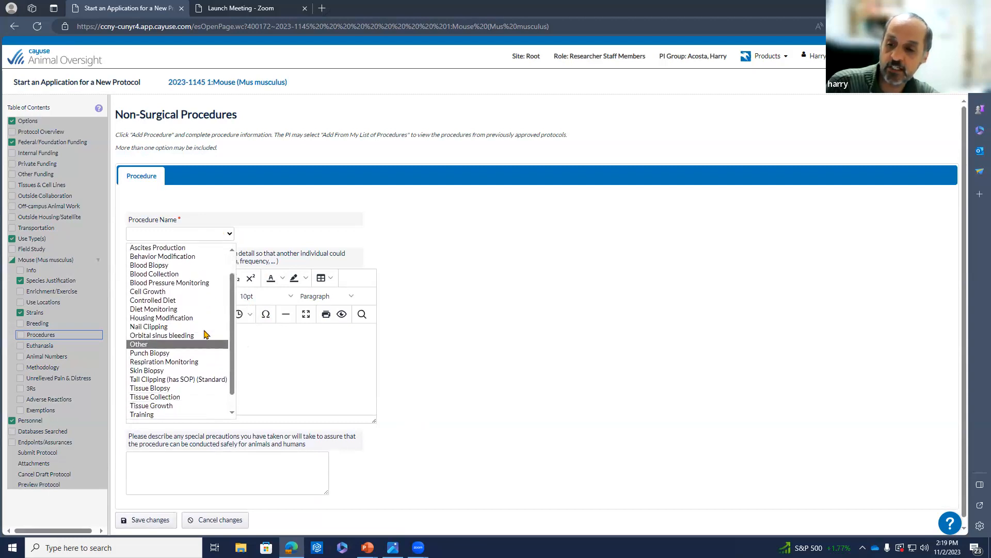
{"action": "scroll", "coordinate": [225, 328], "scroll_direction": "down", "scroll_amount": 1}
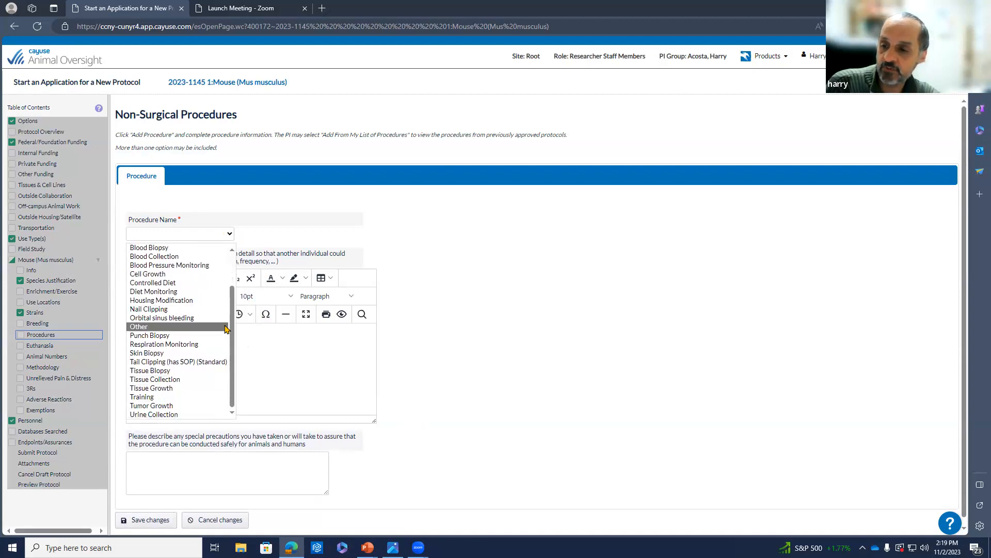
{"action": "left_click", "coordinate": [161, 327]}
{"action": "left_click", "coordinate": [187, 350]}
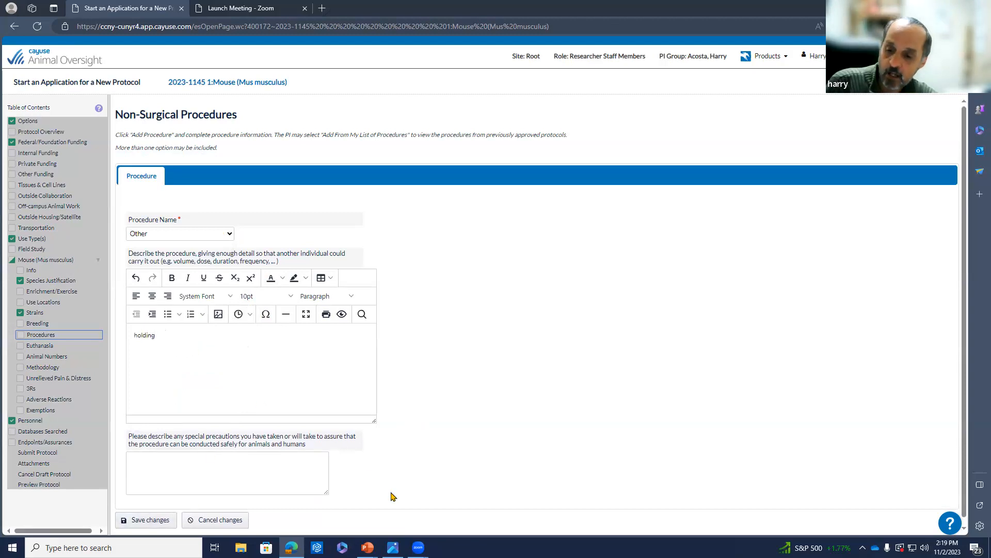
{"action": "left_click", "coordinate": [175, 518]}
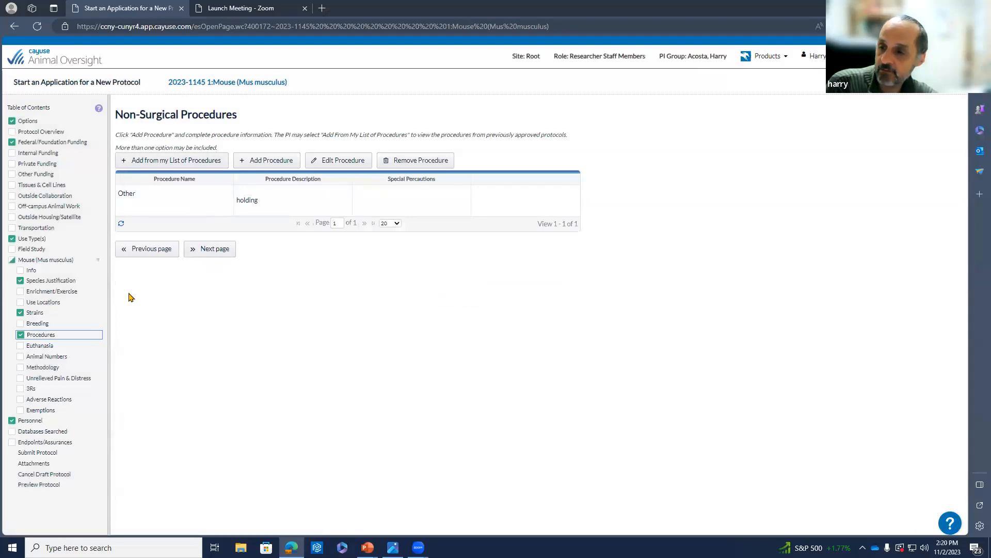
Step: Examine the blank entry form for a new non-surgical procedure and cancel it without adding anything
{"action": "left_click", "coordinate": [268, 161]}
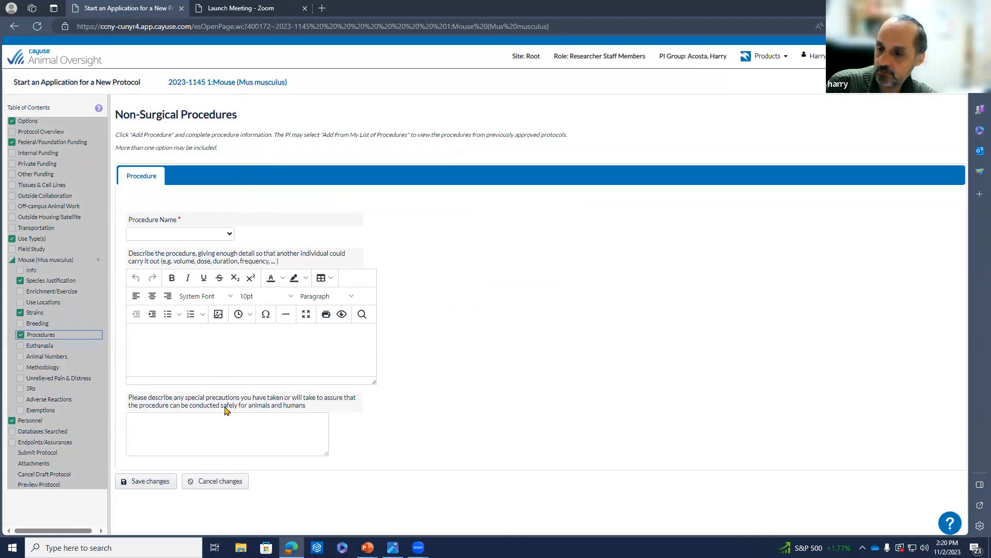
{"action": "left_click", "coordinate": [227, 483]}
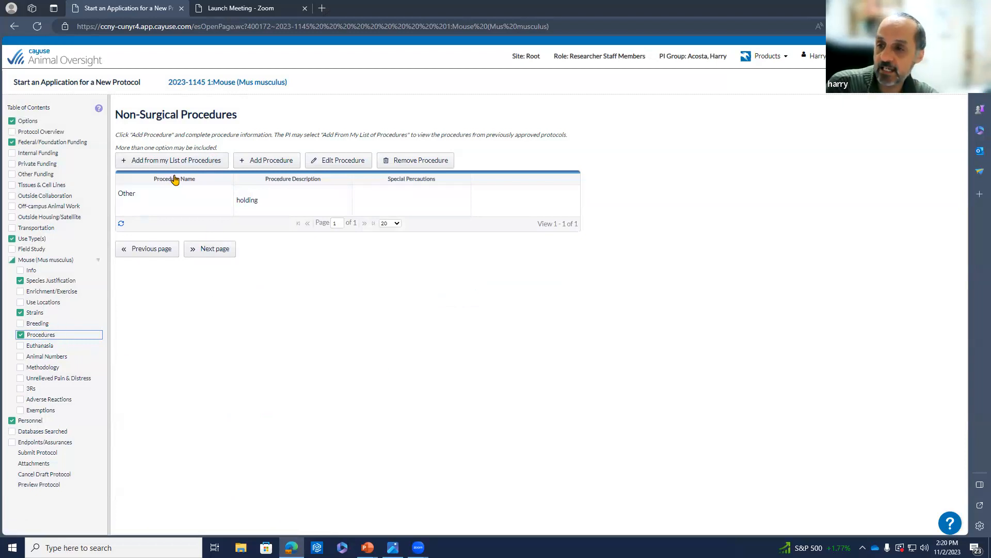
{"action": "left_click", "coordinate": [263, 165]}
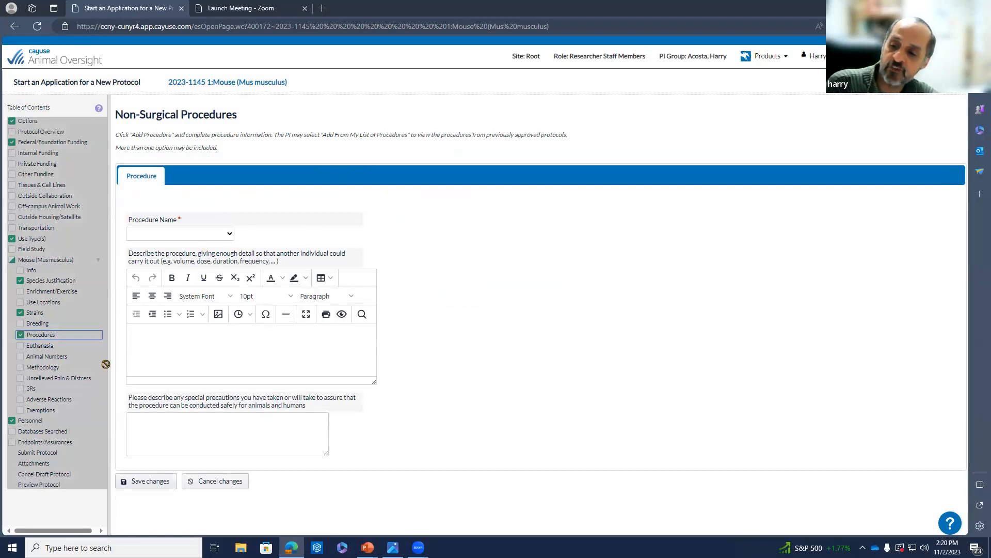
{"action": "left_click", "coordinate": [209, 482]}
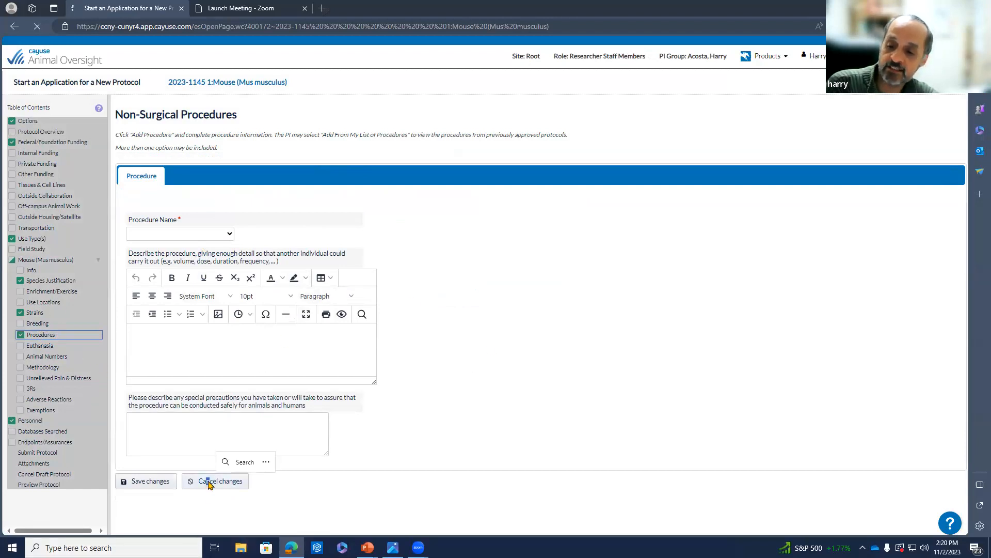
Step: Return to the home page, check the protocols in review, and reopen draft protocol 2023-1145
{"action": "left_click", "coordinate": [57, 62]}
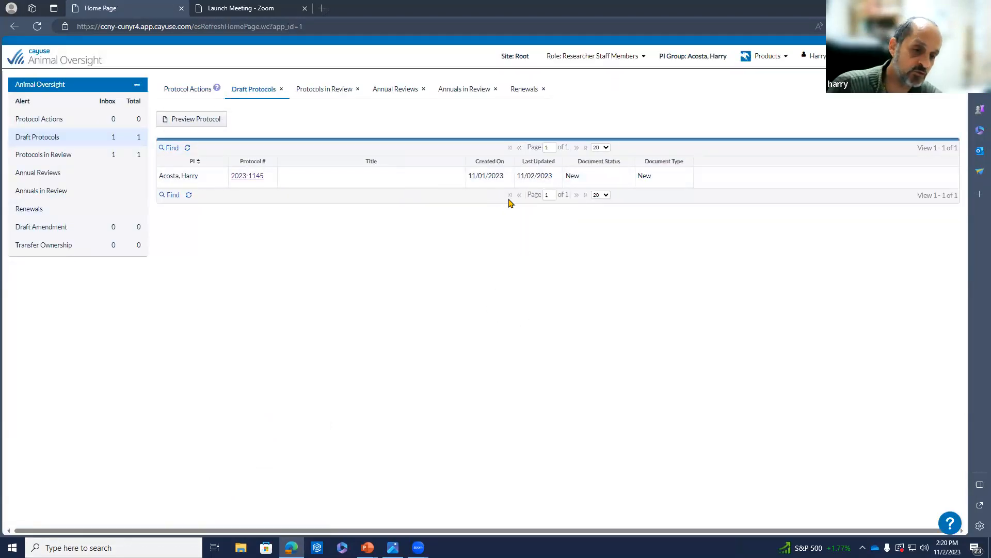
{"action": "left_click", "coordinate": [60, 158]}
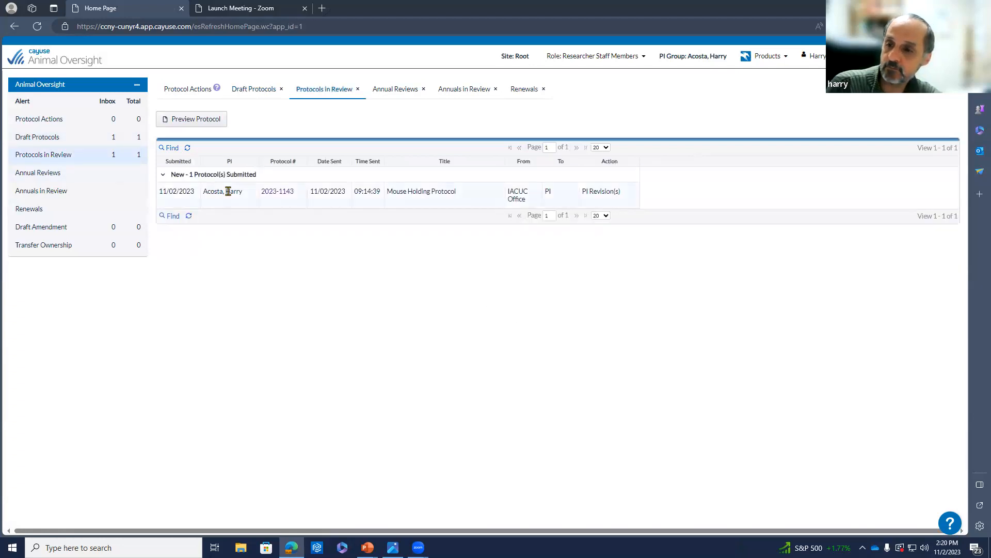
{"action": "left_click", "coordinate": [46, 138]}
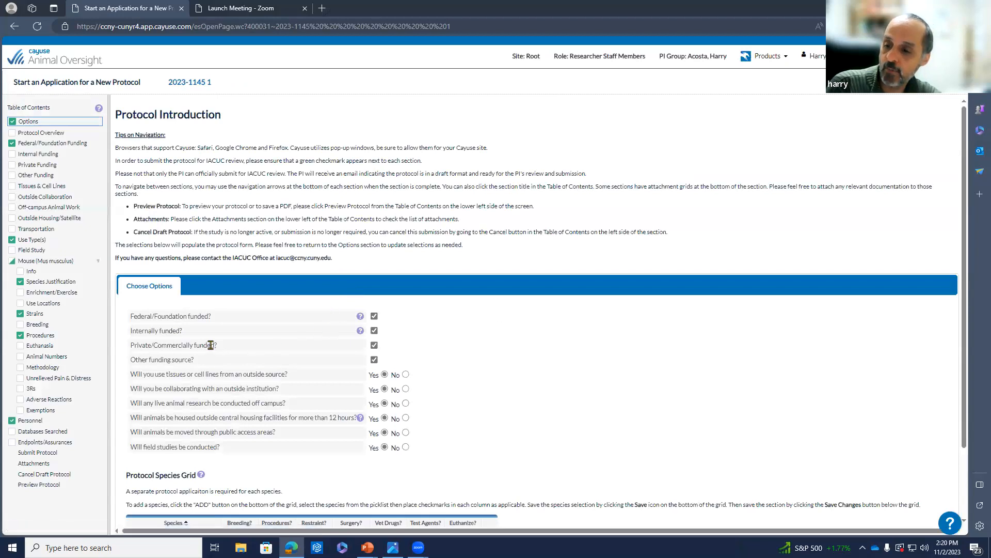
Step: Try to submit the draft protocol for IACUC review and dismiss the notice
{"action": "left_click", "coordinate": [37, 453]}
{"action": "left_click", "coordinate": [242, 281]}
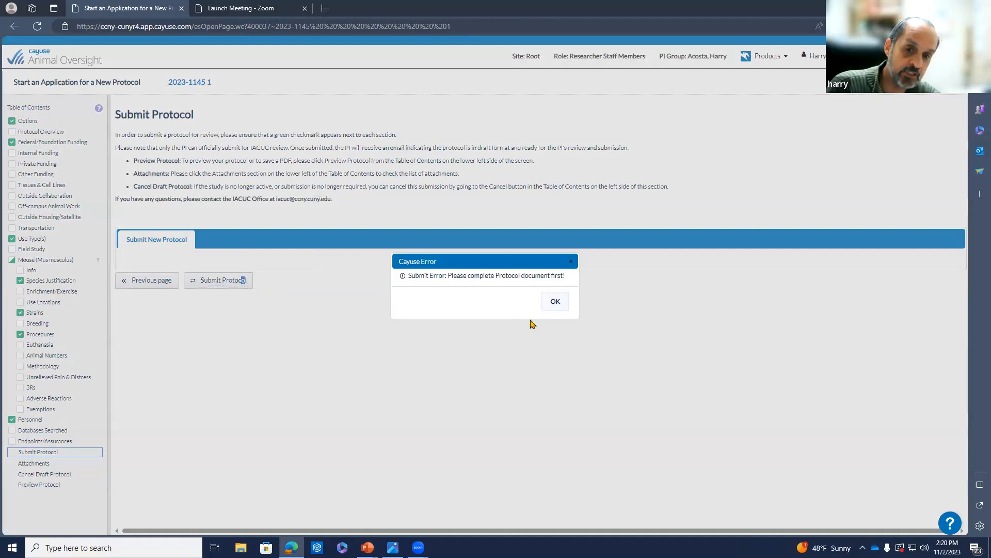
{"action": "left_click", "coordinate": [552, 306]}
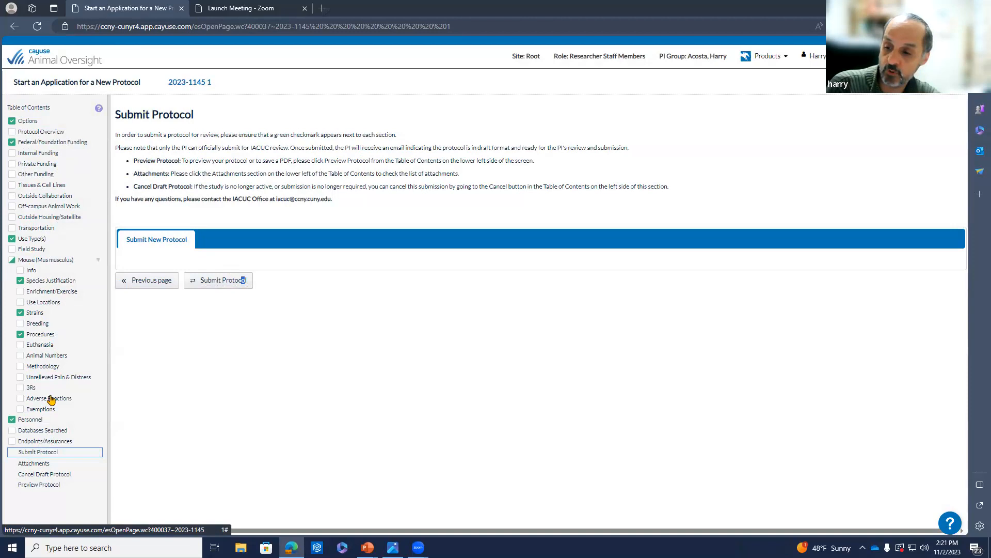
Step: Preview the whole draft protocol, jump to the Housing Outside Central Facility section, look through the following sections, and close the preview
{"action": "left_click", "coordinate": [45, 486]}
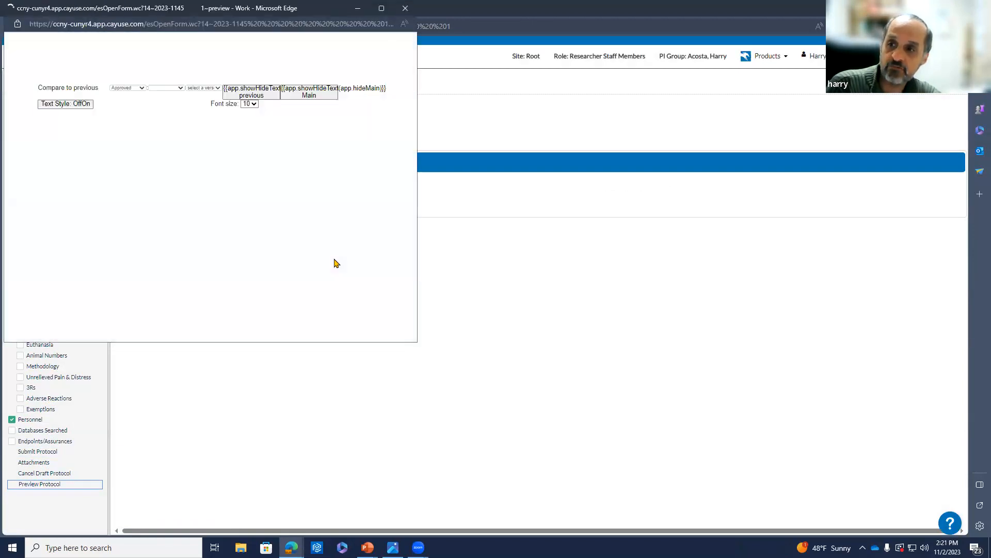
{"action": "scroll", "coordinate": [203, 212], "scroll_direction": "down", "scroll_amount": 5}
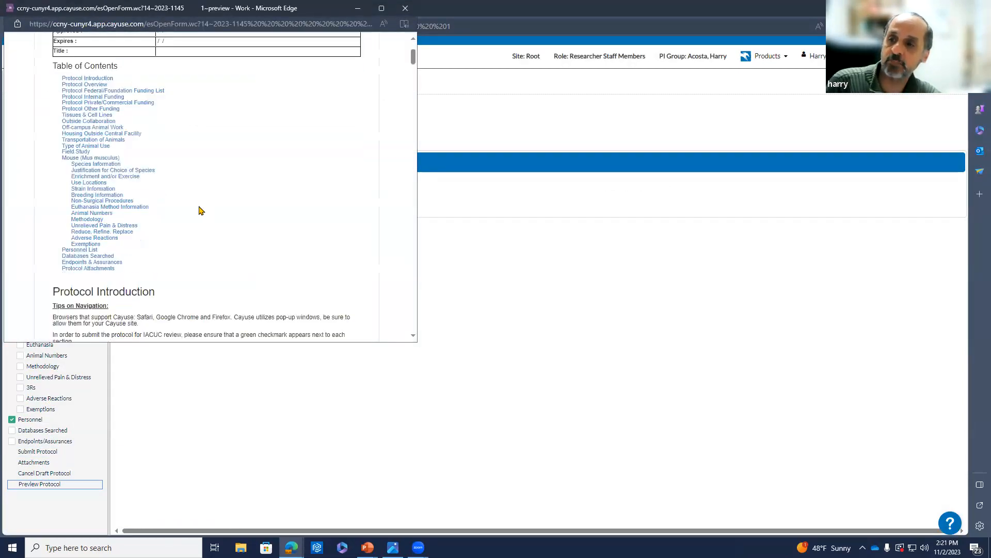
{"action": "scroll", "coordinate": [229, 189], "scroll_direction": "up", "scroll_amount": 3}
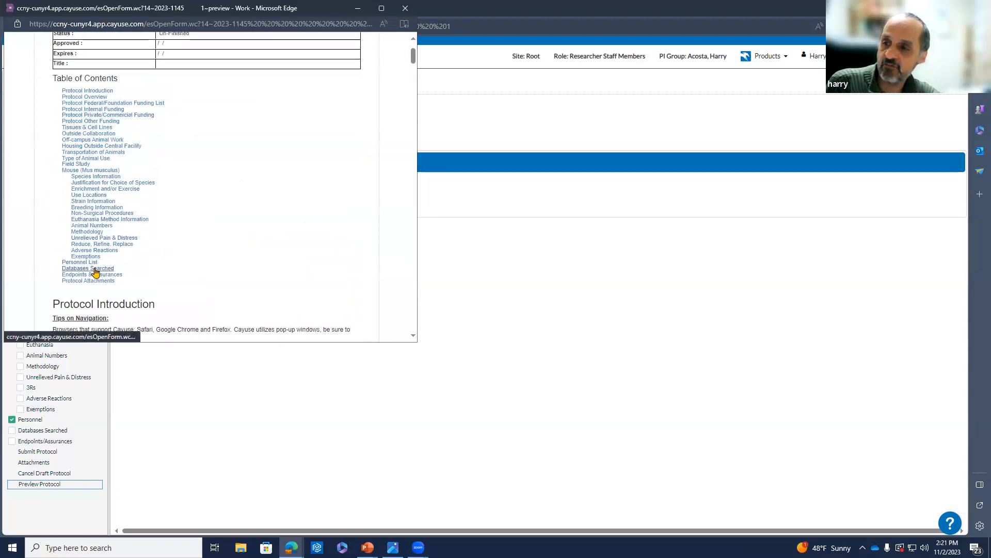
{"action": "left_click", "coordinate": [109, 147]}
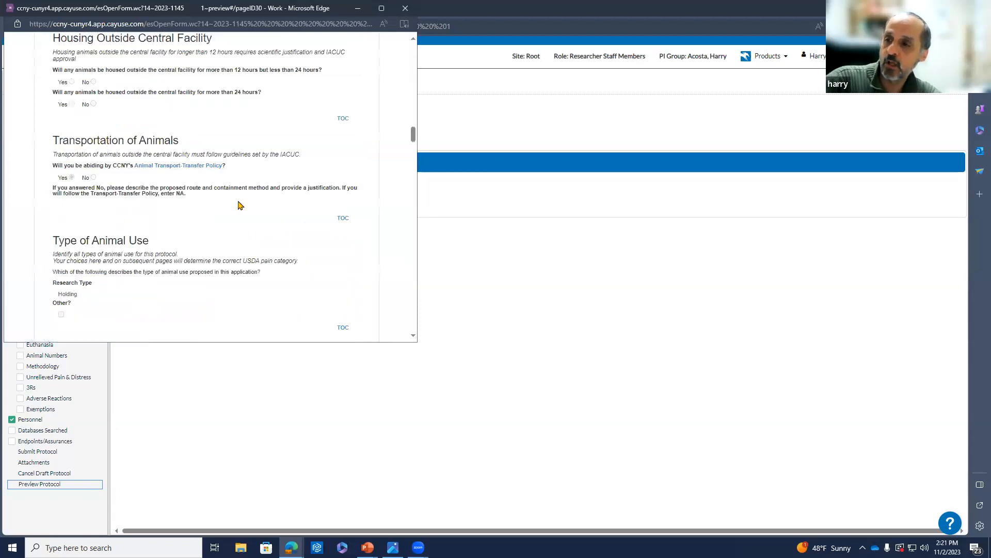
{"action": "scroll", "coordinate": [240, 205], "scroll_direction": "down", "scroll_amount": 15}
{"action": "scroll", "coordinate": [257, 217], "scroll_direction": "down", "scroll_amount": 10}
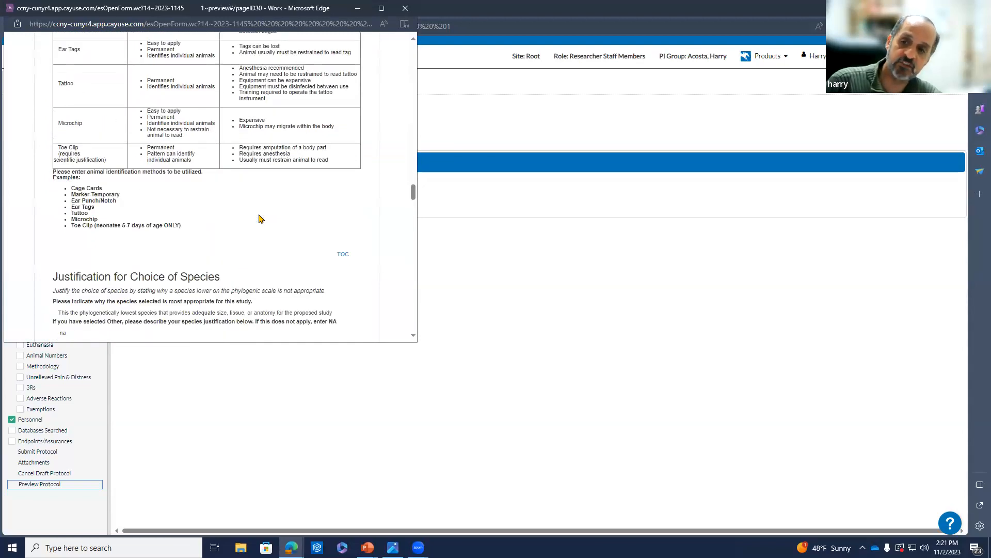
{"action": "scroll", "coordinate": [261, 219], "scroll_direction": "down", "scroll_amount": 3}
{"action": "scroll", "coordinate": [261, 218], "scroll_direction": "down", "scroll_amount": 15}
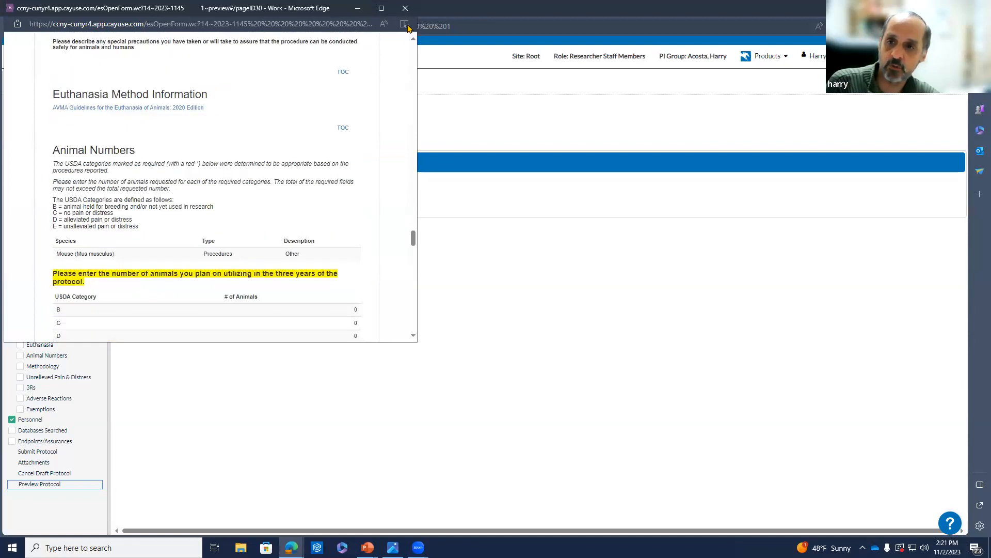
{"action": "left_click", "coordinate": [405, 8]}
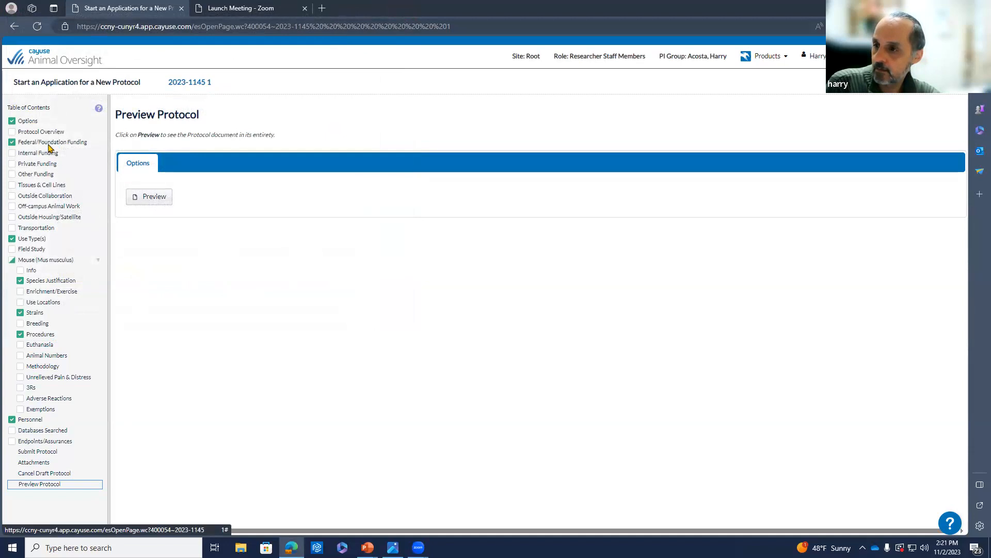
Step: Go back to the home page's Protocols in Review list and view the revision-request e-mail screenshot in the Photos app
{"action": "left_click", "coordinate": [53, 64]}
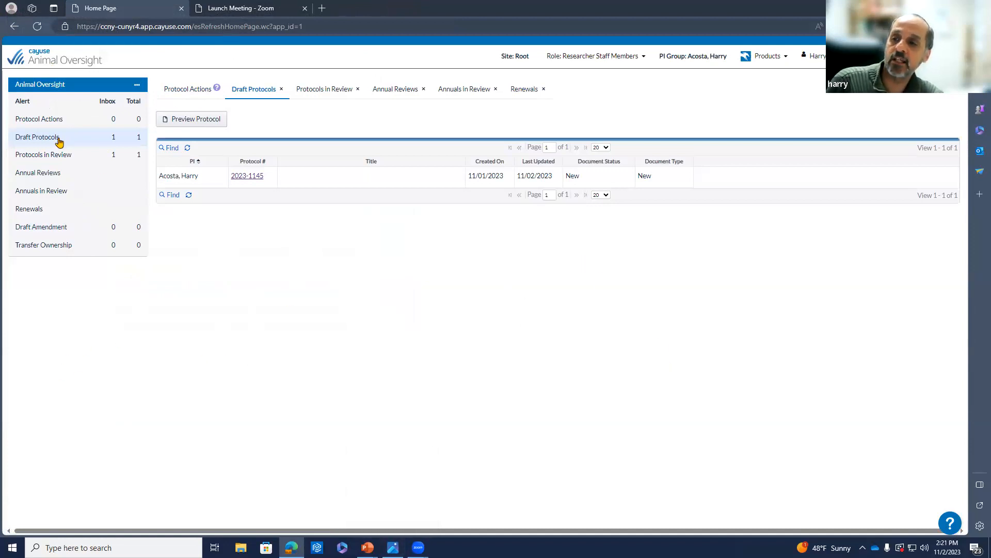
{"action": "left_click", "coordinate": [67, 156]}
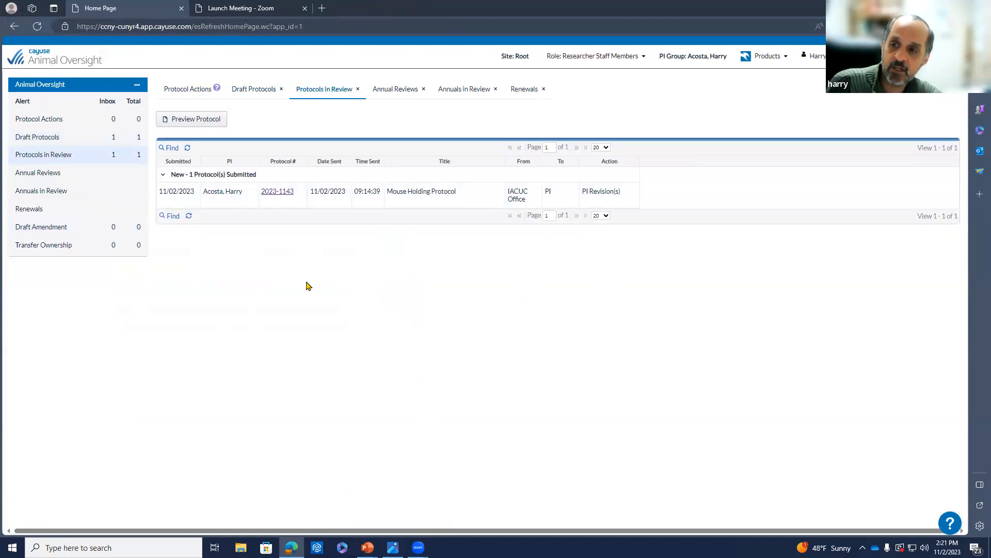
{"action": "left_click", "coordinate": [393, 547]}
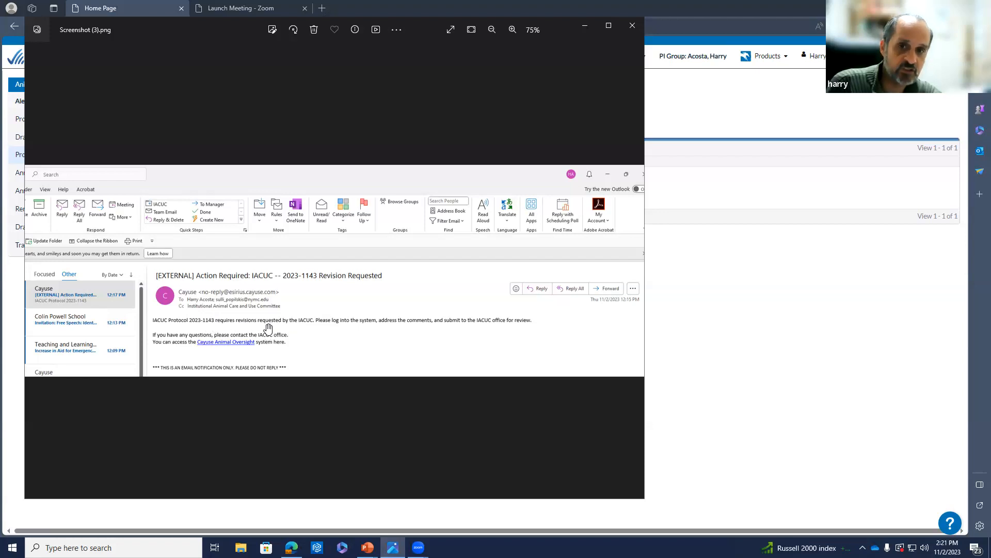
{"action": "left_click", "coordinate": [632, 25]}
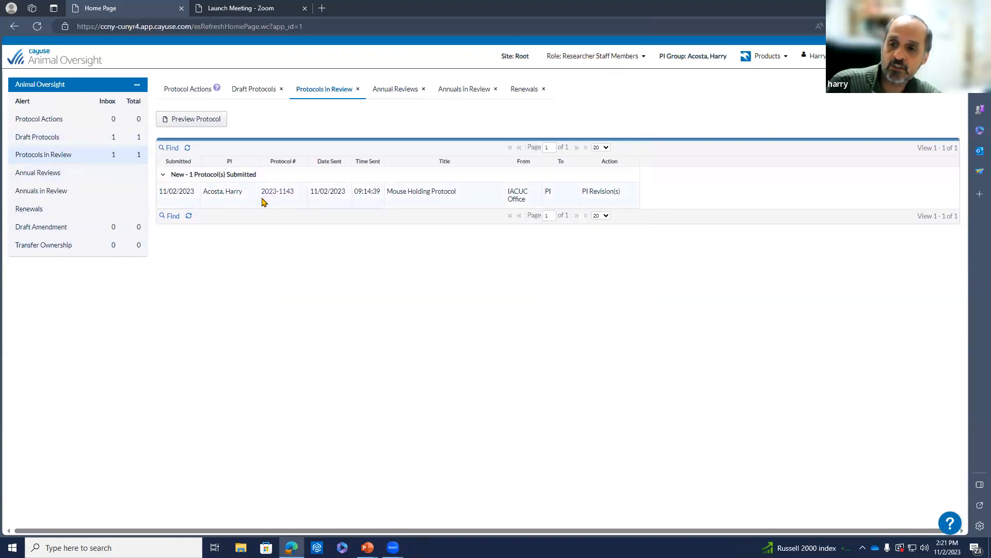
Step: Open the in-review Mouse Holding Protocol and show the legend explaining the Table of Contents symbols
{"action": "left_click", "coordinate": [277, 192]}
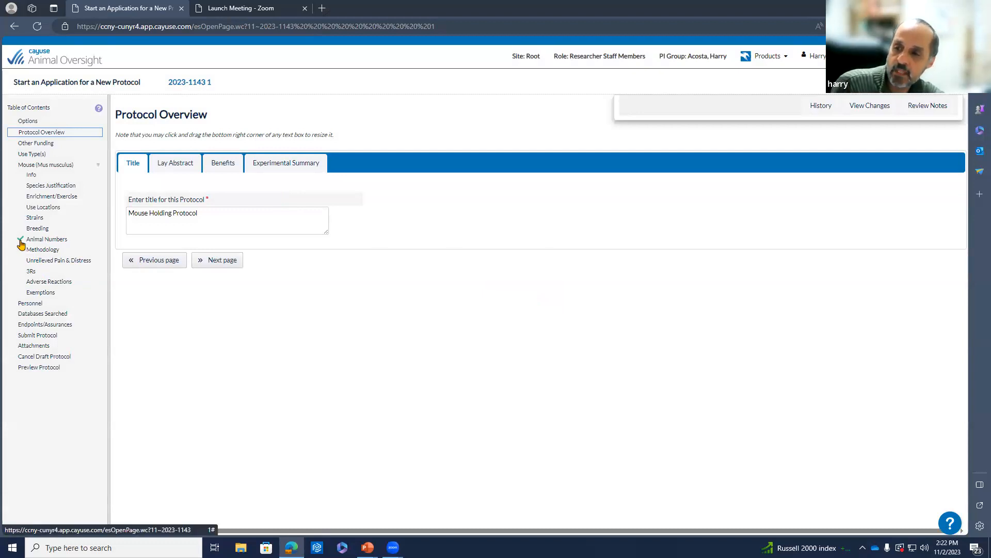
{"action": "left_click", "coordinate": [99, 110]}
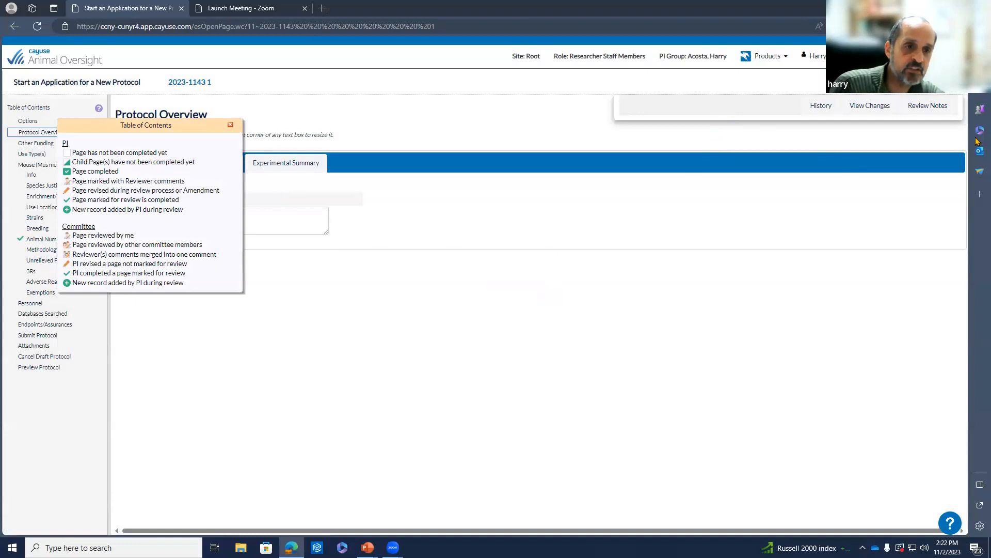
Step: View the Review Notes for the Protocol Overview with the Review Rebuttal field enabled, and close both the legend and the notes
{"action": "left_click", "coordinate": [928, 105]}
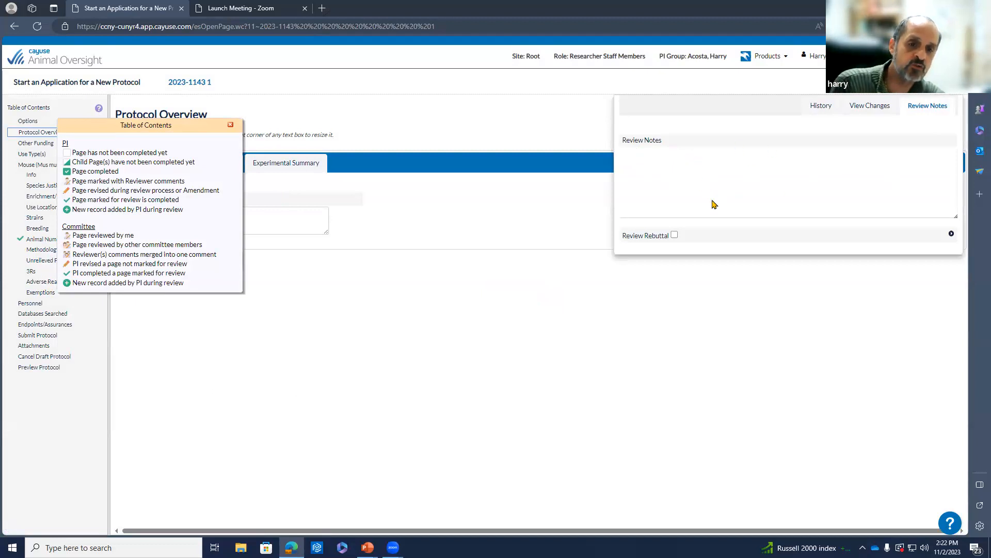
{"action": "left_click", "coordinate": [674, 235]}
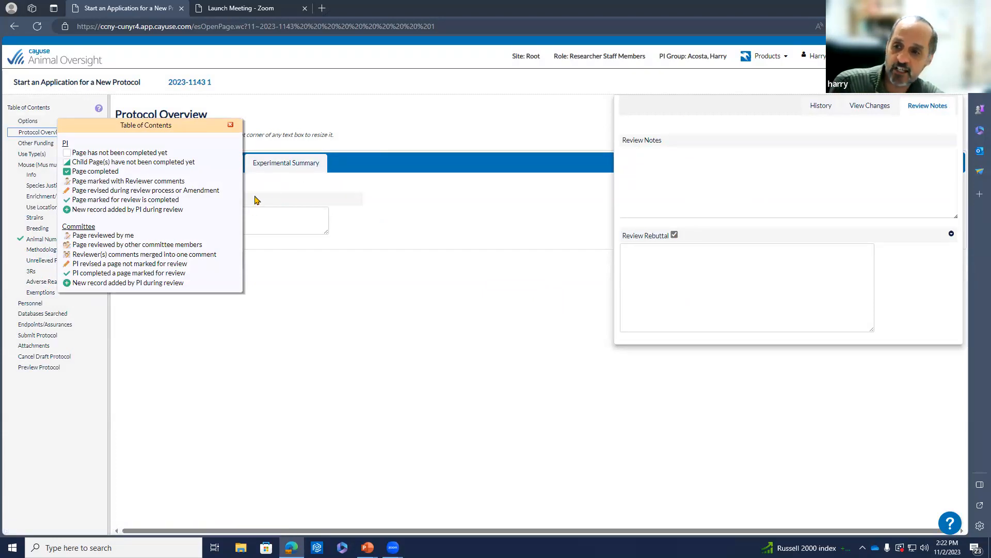
{"action": "left_click", "coordinate": [231, 126]}
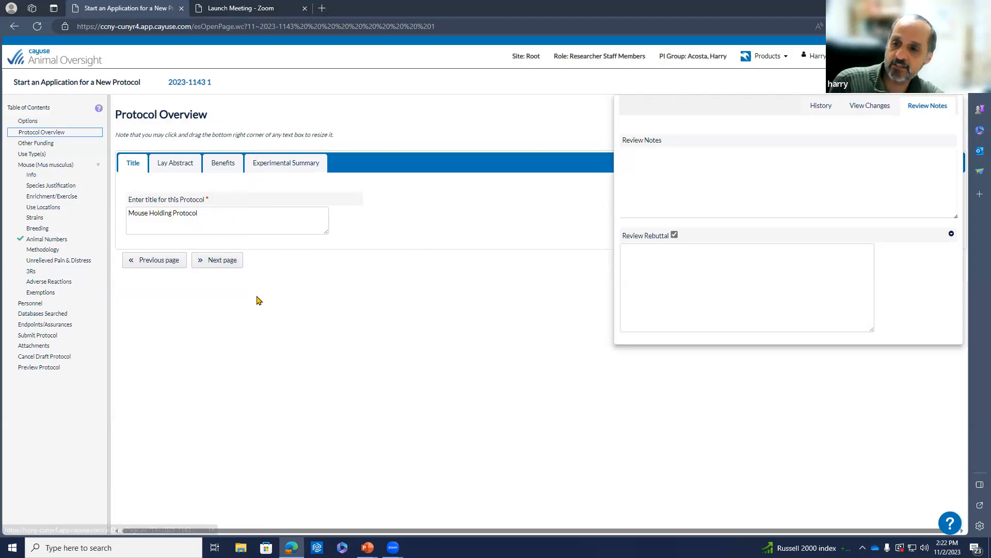
{"action": "left_click", "coordinate": [928, 106]}
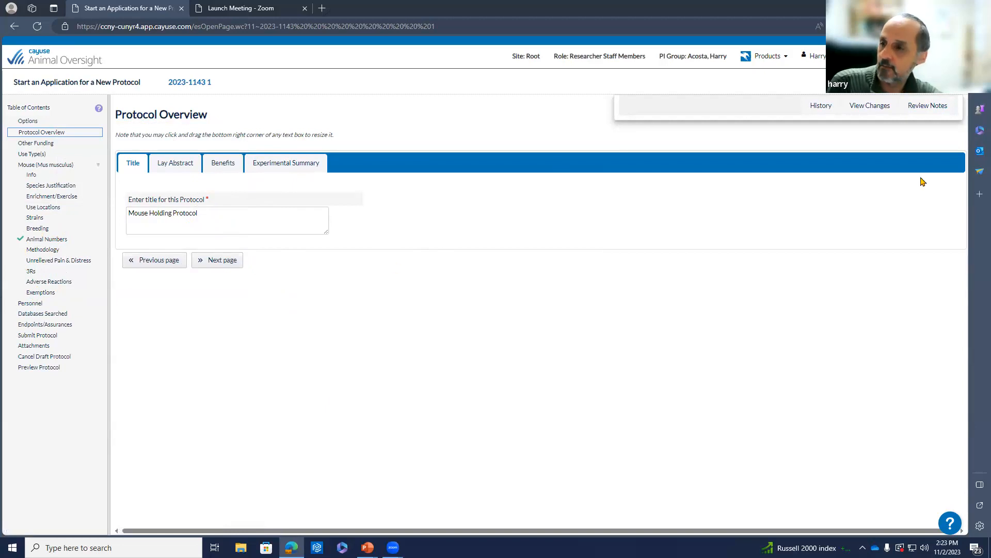
Step: Review the Mouse Holding Protocol's chosen options and Protocol Species Grid, and return to the home page
{"action": "left_click", "coordinate": [29, 121]}
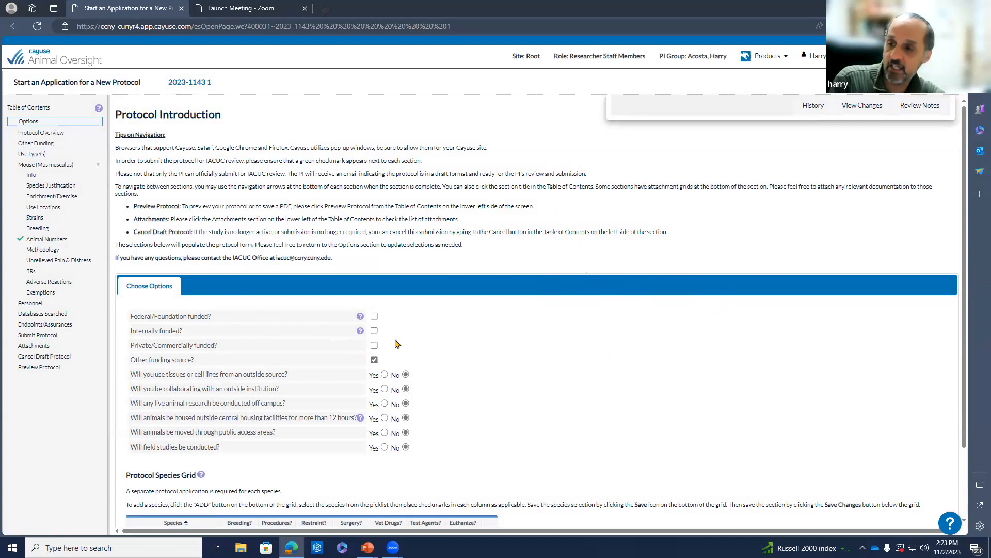
{"action": "scroll", "coordinate": [499, 305], "scroll_direction": "down", "scroll_amount": 2}
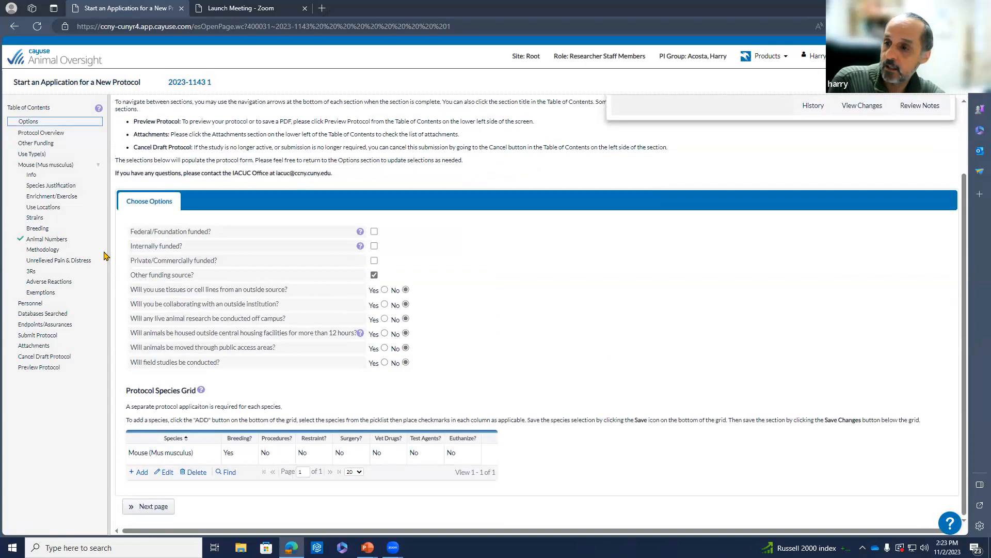
{"action": "scroll", "coordinate": [467, 294], "scroll_direction": "up", "scroll_amount": 2}
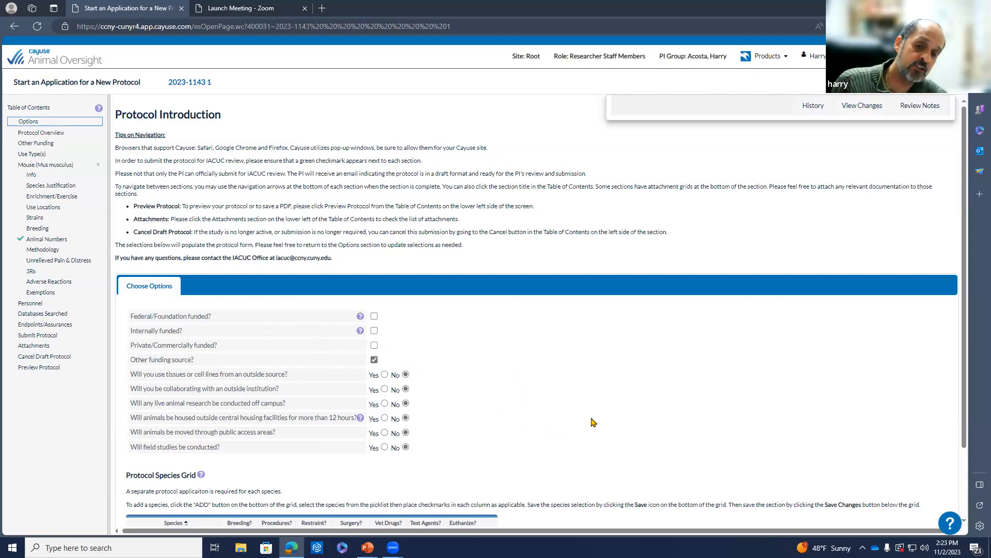
{"action": "left_click", "coordinate": [47, 64]}
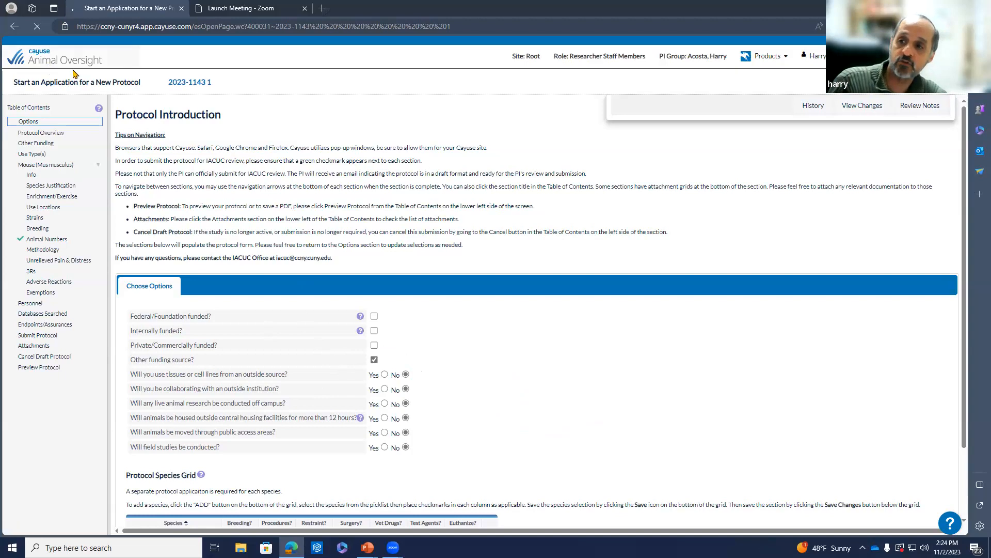